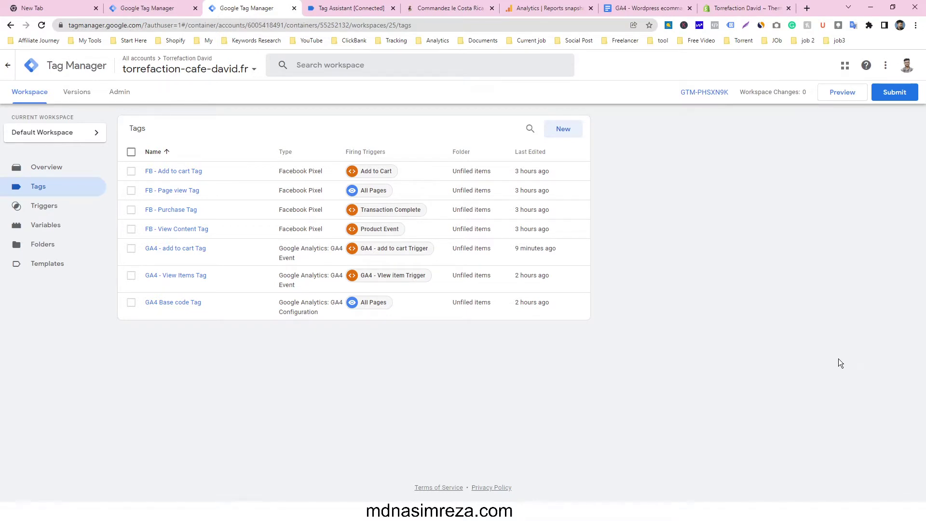
Create a new GA4 Event tag that uses GA4 Base code Tag as its configuration tag.
left_click(563, 129)
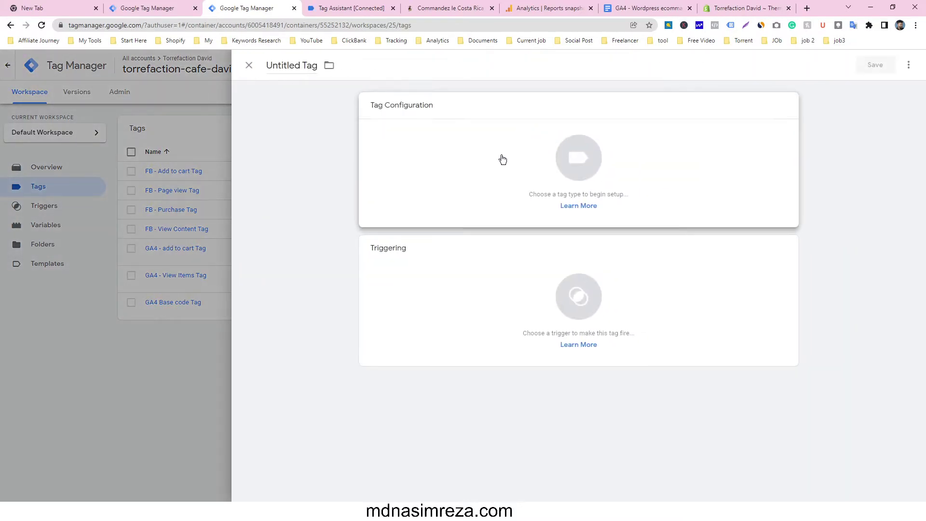
left_click(503, 160)
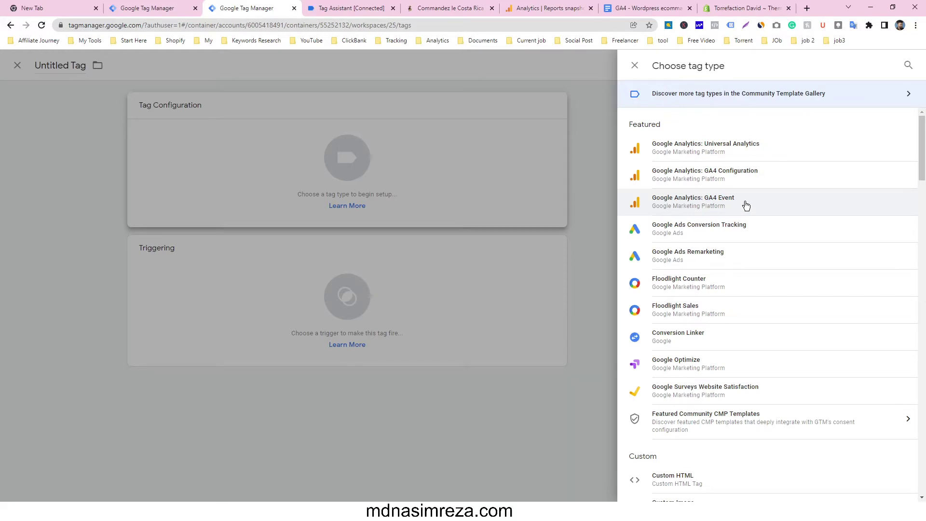
left_click(745, 202)
left_click(485, 203)
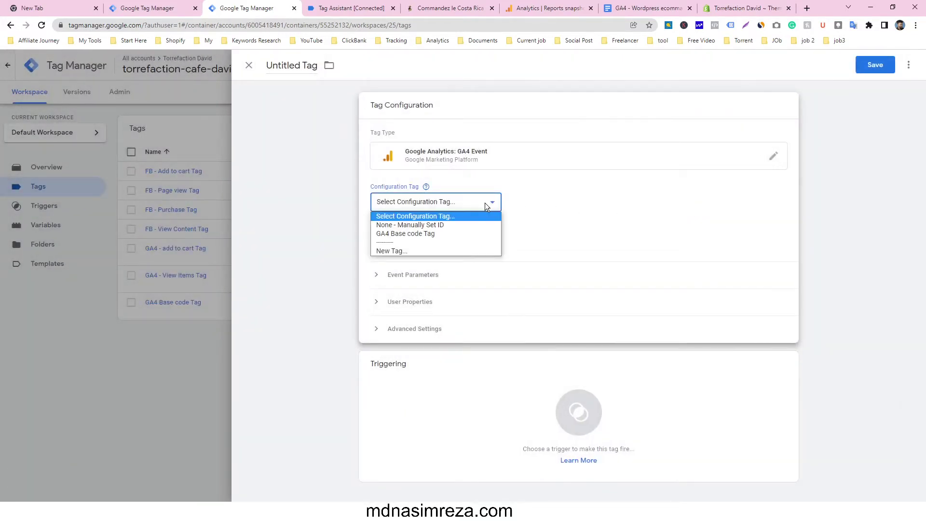
left_click(445, 234)
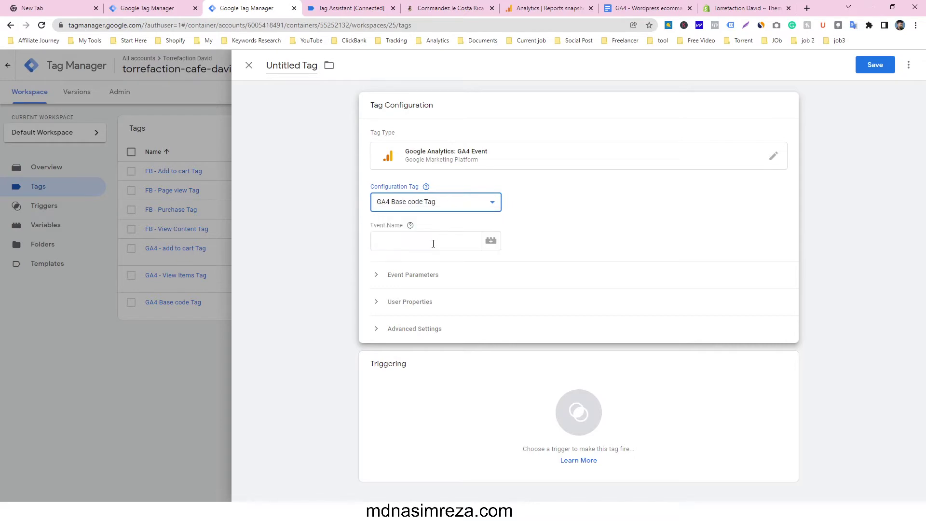
Set the event name to 'purchase', copied from the notes, and expand Event Parameters.
left_click(434, 243)
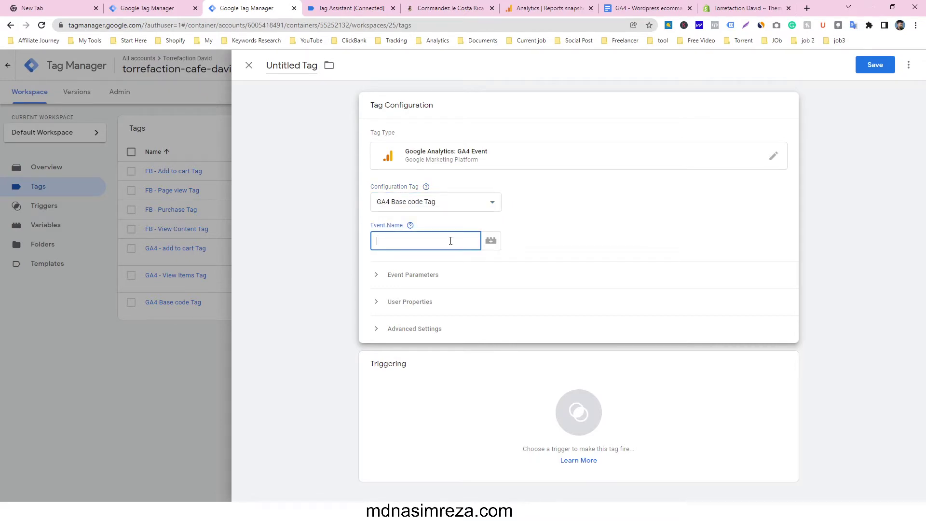
key("ctrl+7")
double_click(431, 391)
key("ctrl+c")
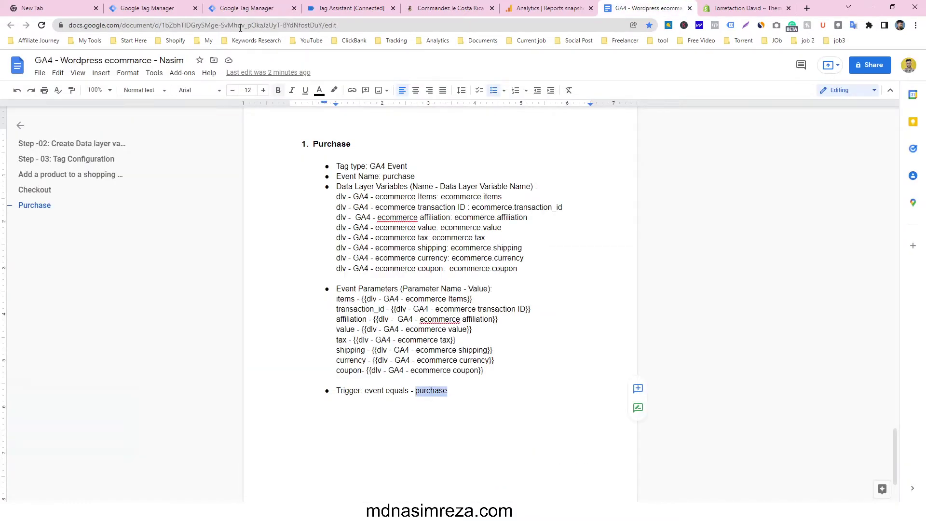
key("ctrl+3")
left_click(410, 243)
key("ctrl+v")
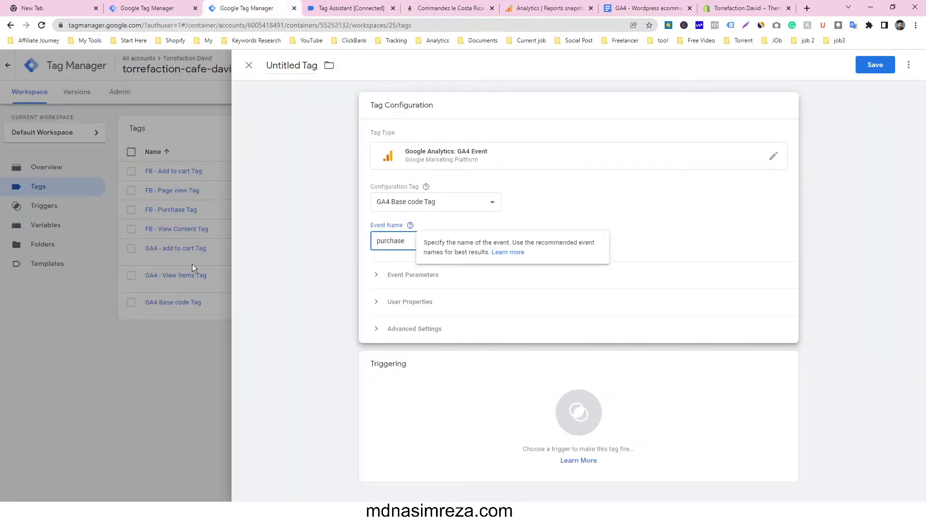
left_click(431, 286)
Add four empty event parameter rows to the tag.
left_click(416, 308)
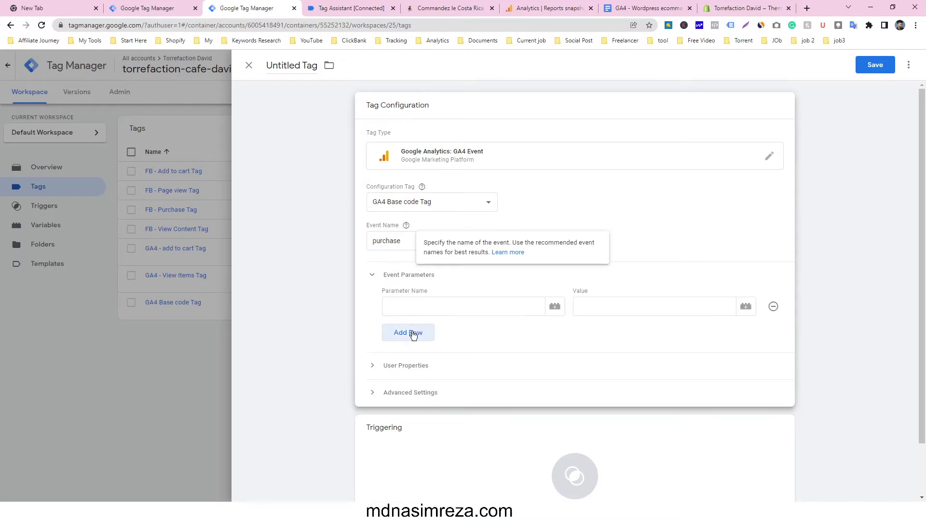
left_click(416, 332)
left_click(413, 357)
left_click(412, 380)
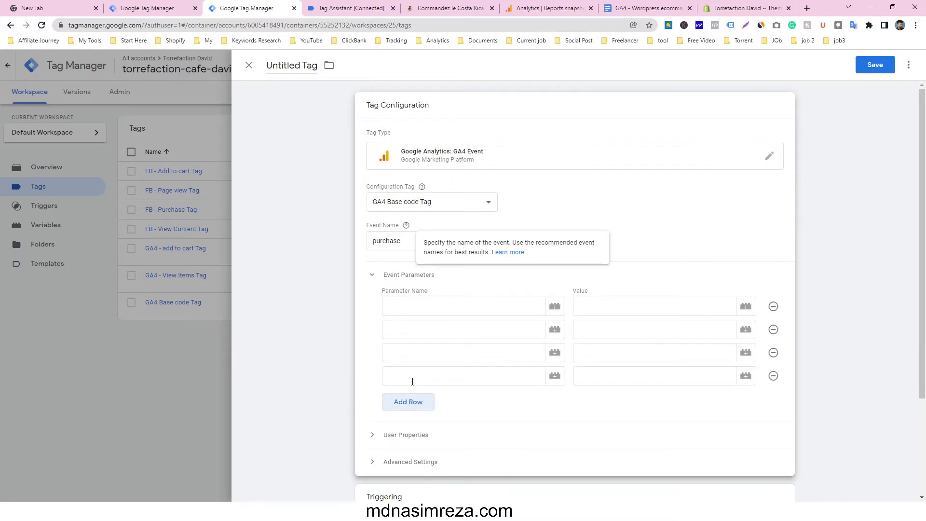
Set the first parameter to 'items' with value {{dlv - GA4 - ecommerce Items}}.
left_click(649, 8)
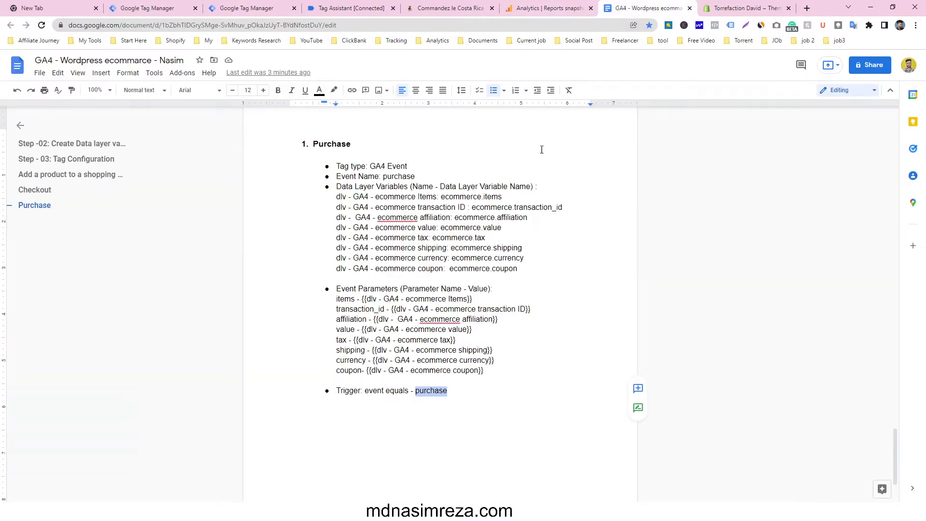
left_click_drag(336, 299, 356, 301)
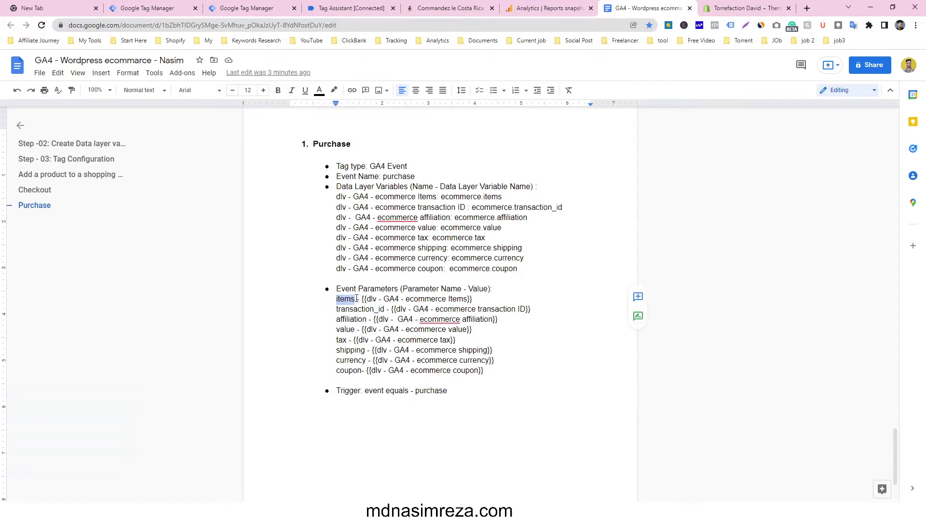
left_click(328, 7)
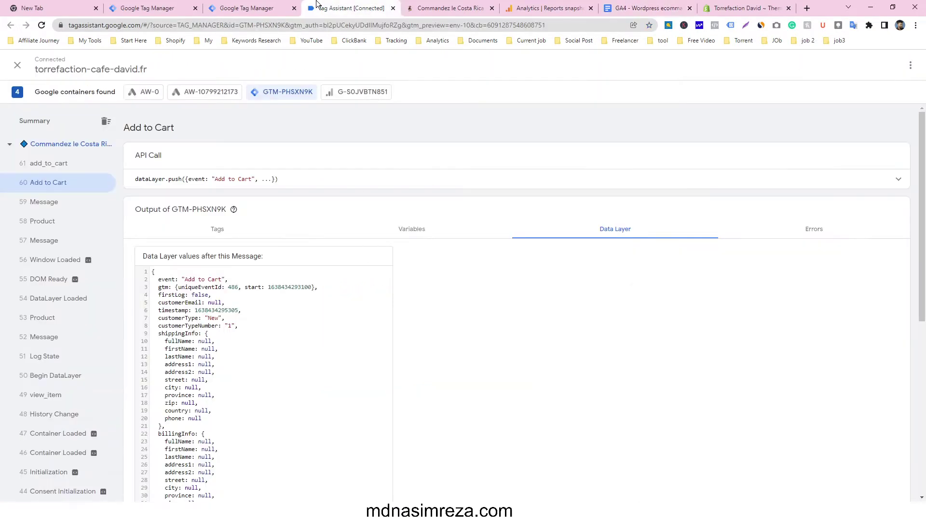
left_click(279, 5)
left_click(425, 307)
key("ctrl+v")
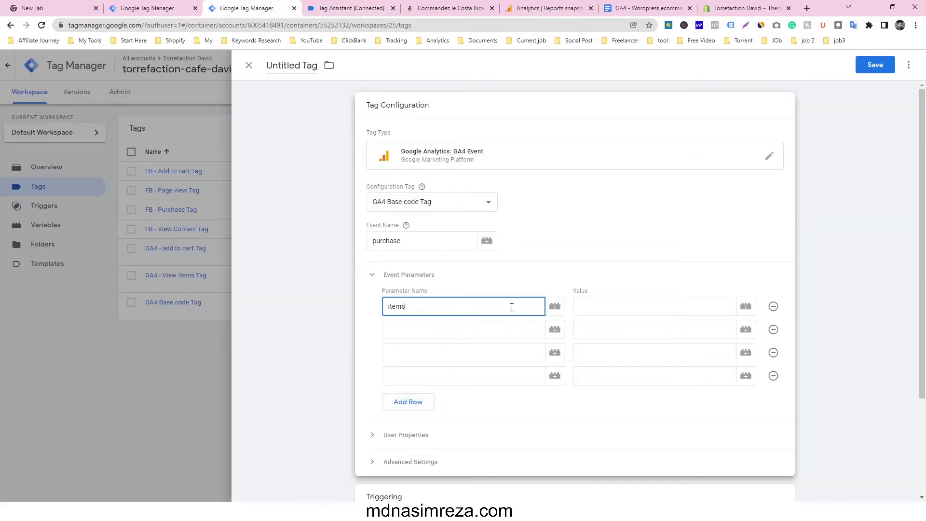
left_click(746, 307)
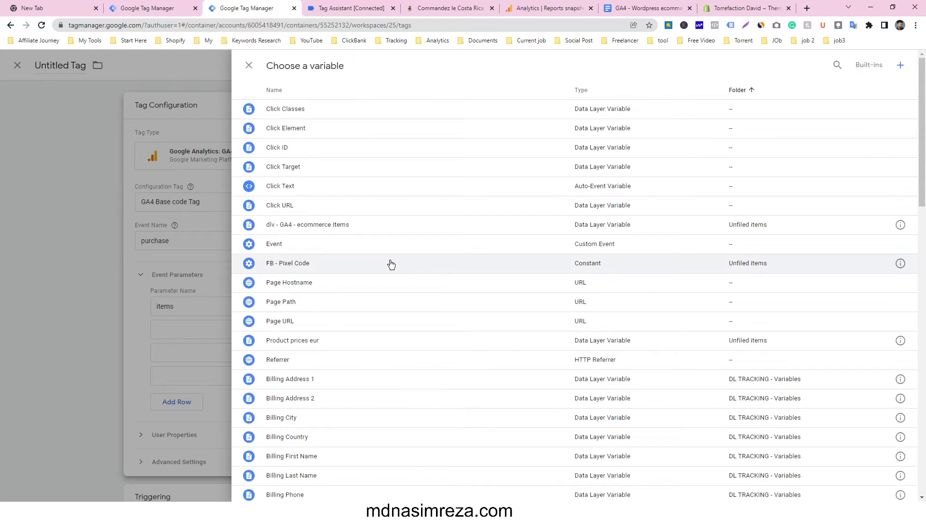
left_click(372, 224)
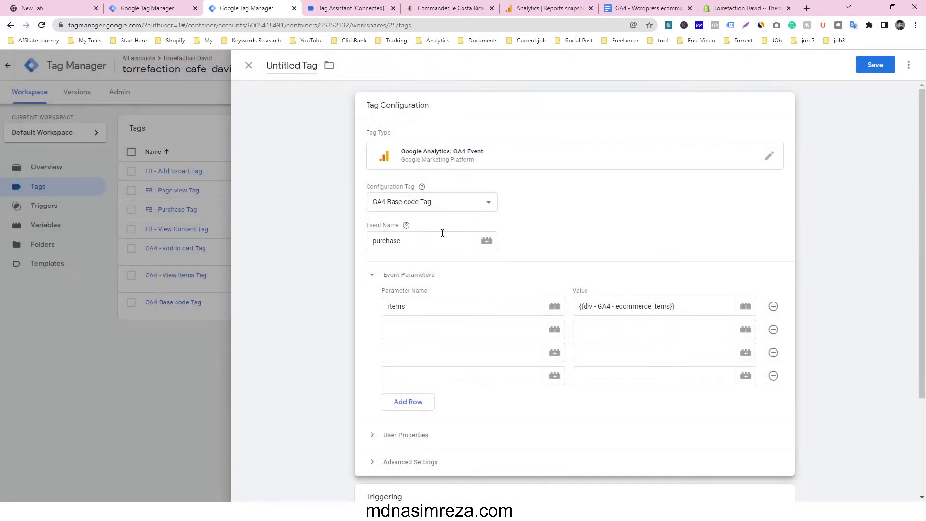
left_click(645, 4)
Set the second parameter to 'transaction_id' with value {{Transaction ID}}.
left_click_drag(645, 3, 346, 6)
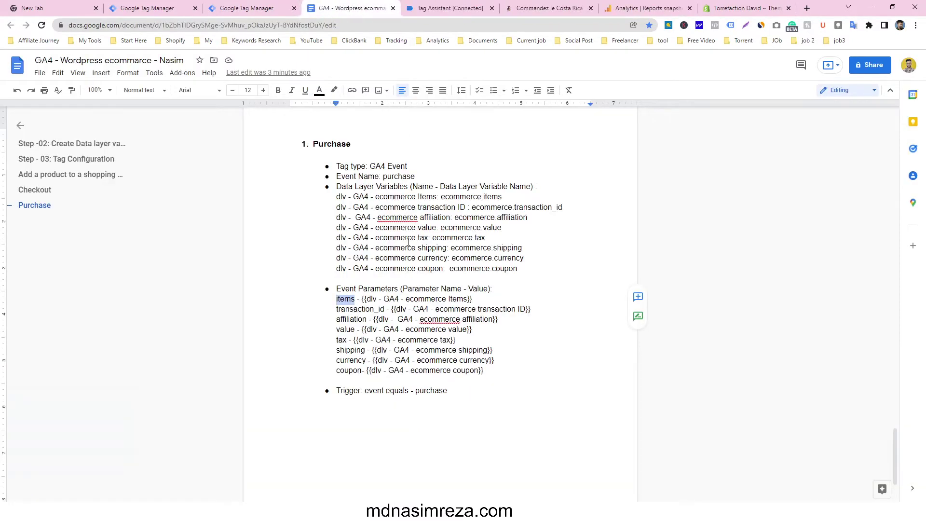
left_click_drag(336, 309, 386, 309)
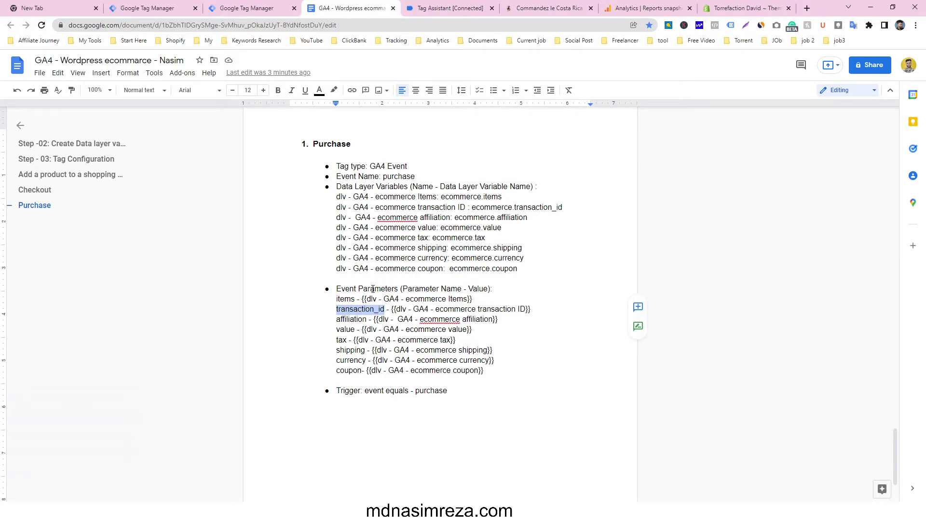
key("ctrl+c")
left_click(219, 8)
left_click(411, 331)
key("ctrl+v")
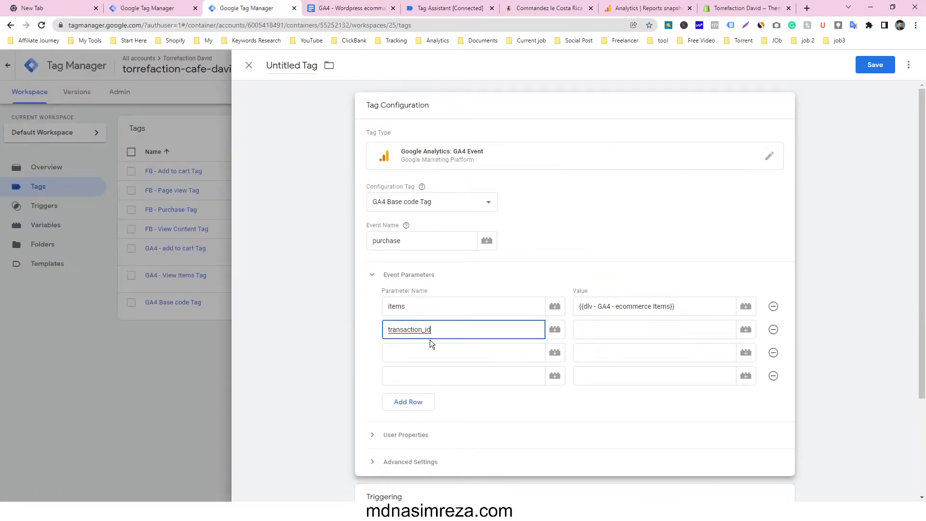
left_click(745, 329)
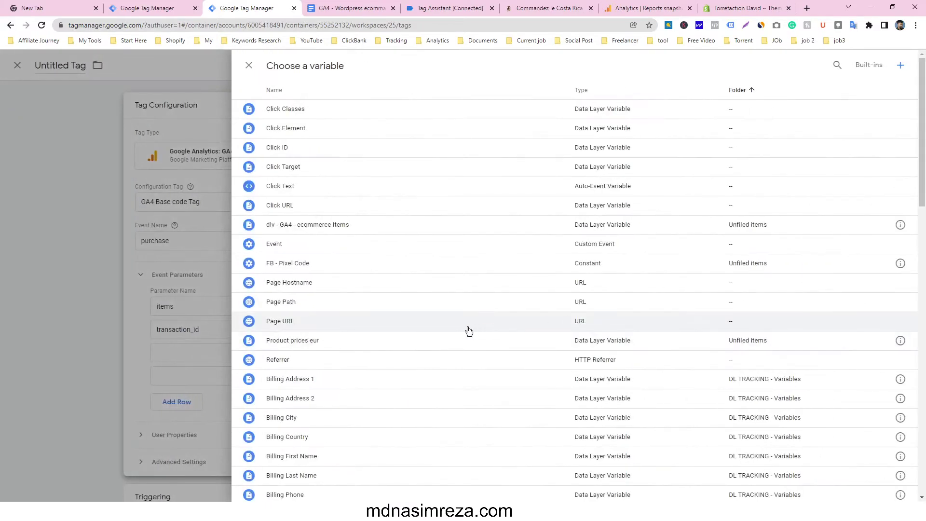
scroll(454, 325, "down", 5)
scroll(443, 321, "down", 10)
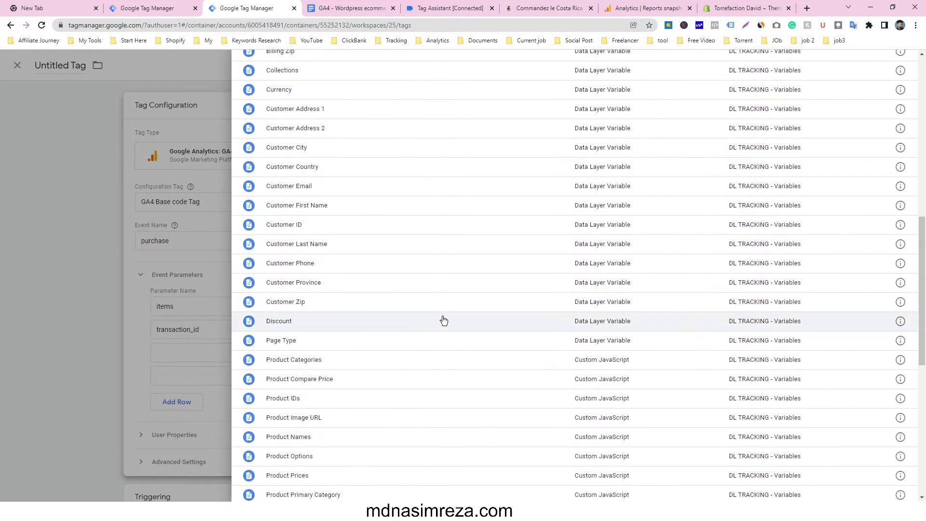
scroll(441, 318, "down", 4)
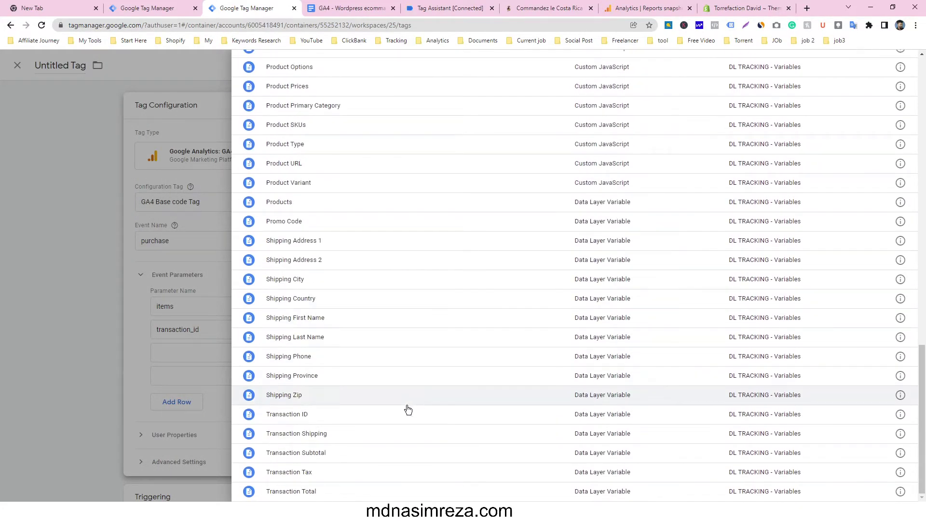
left_click(306, 419)
Set the third parameter to 'value' with value {{Transaction Total}}.
left_click(349, 5)
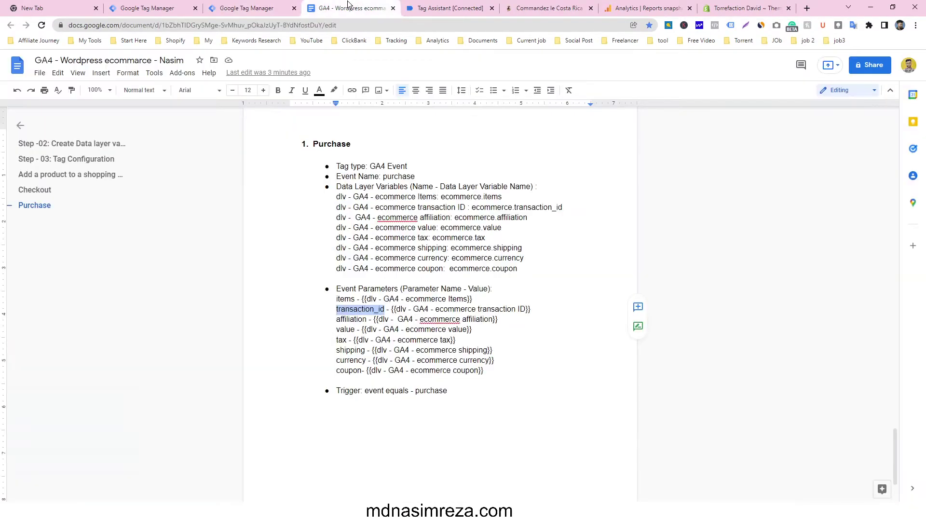
left_click_drag(337, 330, 355, 330)
key("ctrl+c")
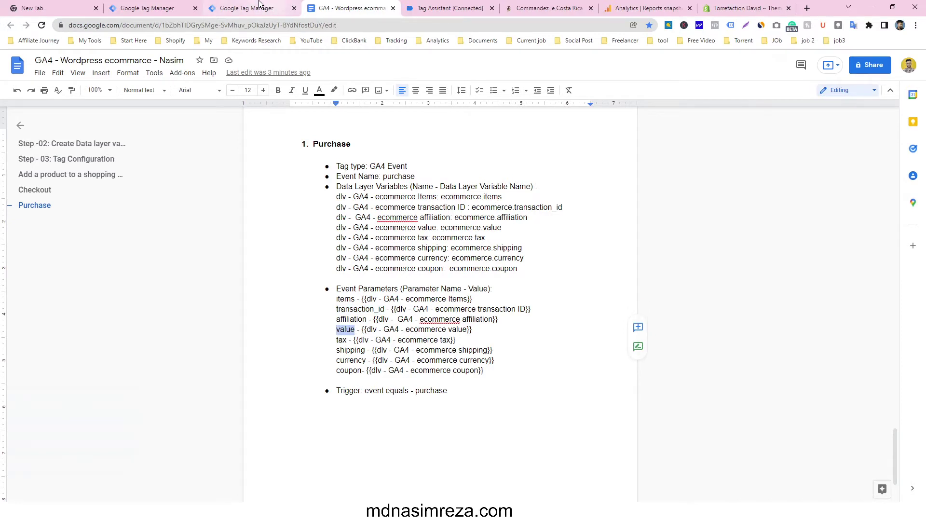
left_click(246, 8)
left_click(413, 355)
key("ctrl+v")
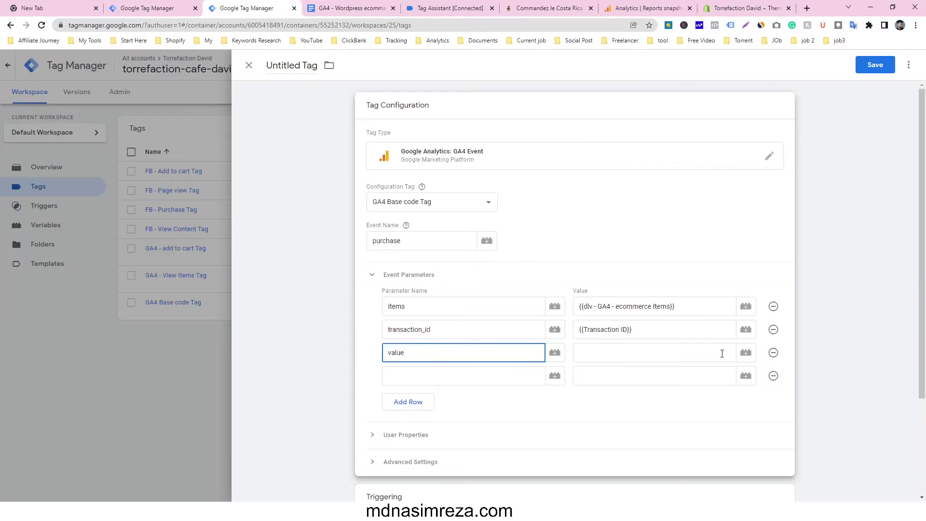
left_click(746, 355)
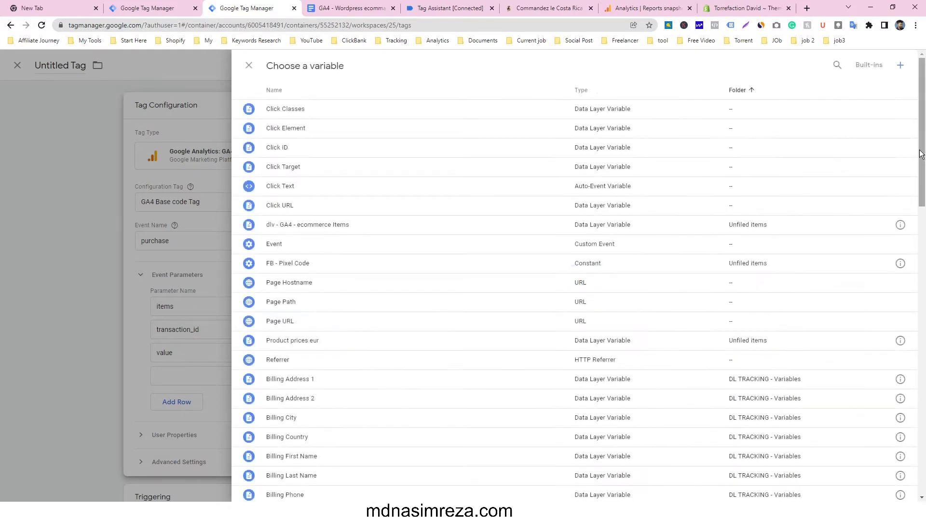
left_click_drag(922, 164, 925, 451)
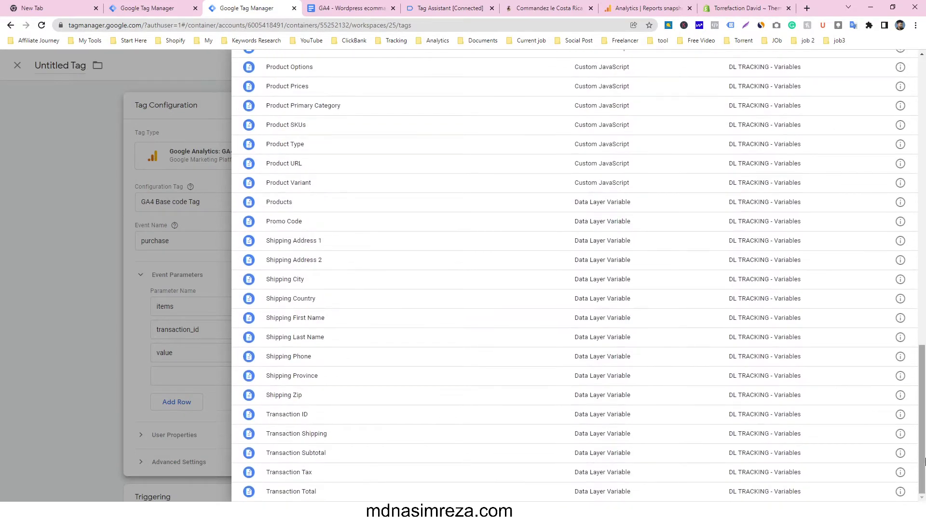
left_click(316, 494)
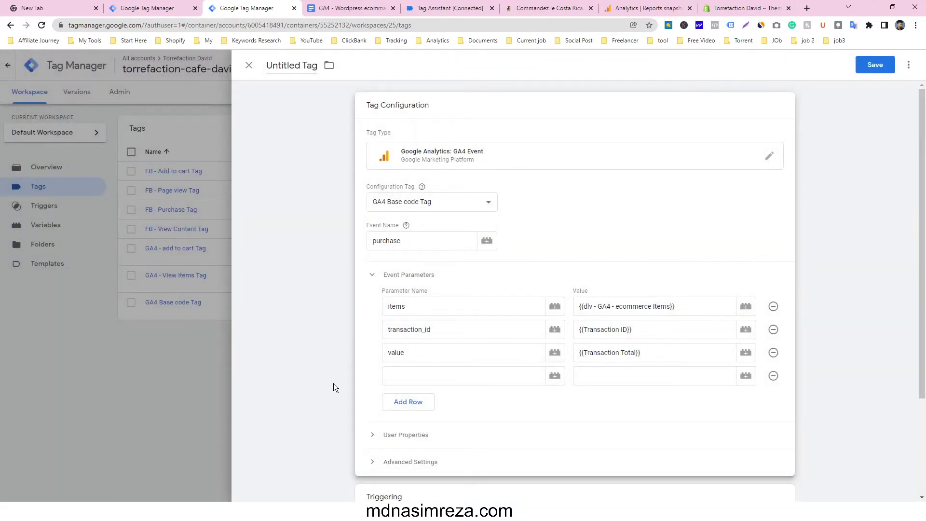
left_click(471, 383)
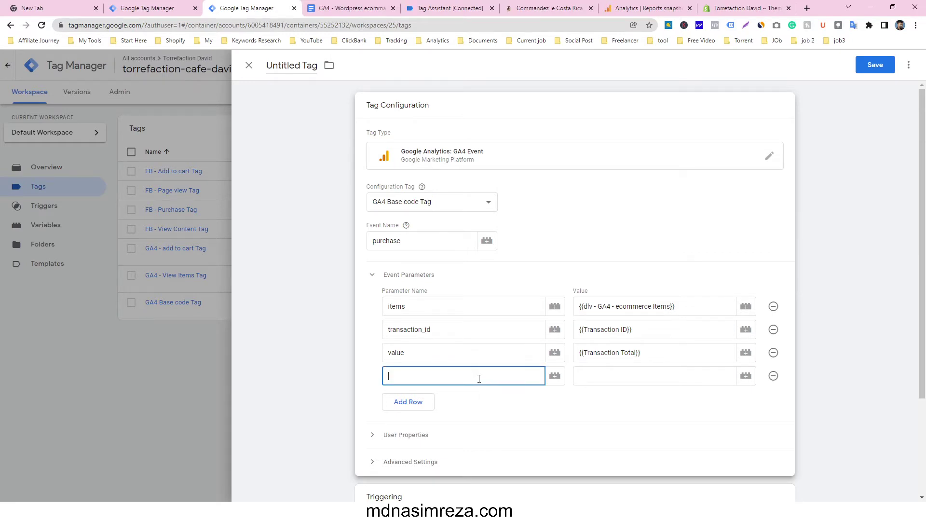
Set the fourth parameter to 'currency', copied from the notes, with value {{Currency}}.
left_click(358, 6)
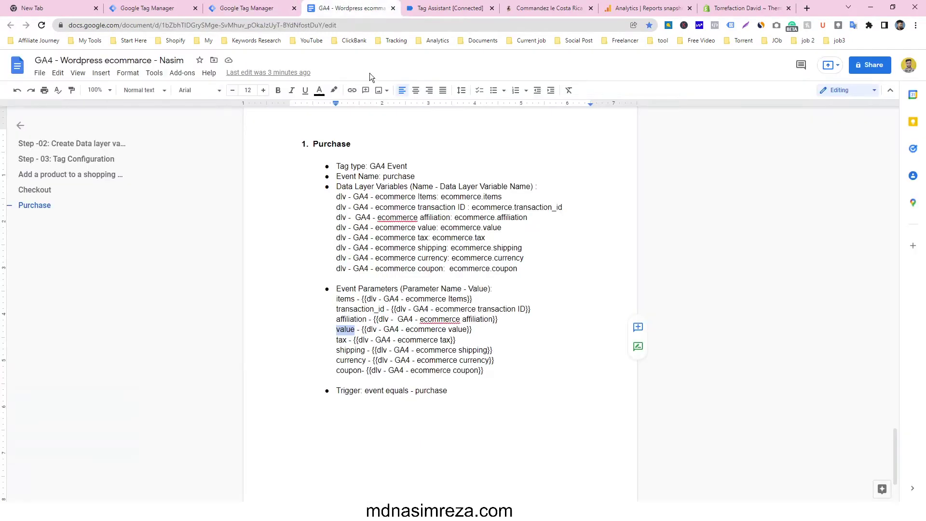
left_click_drag(335, 362, 366, 361)
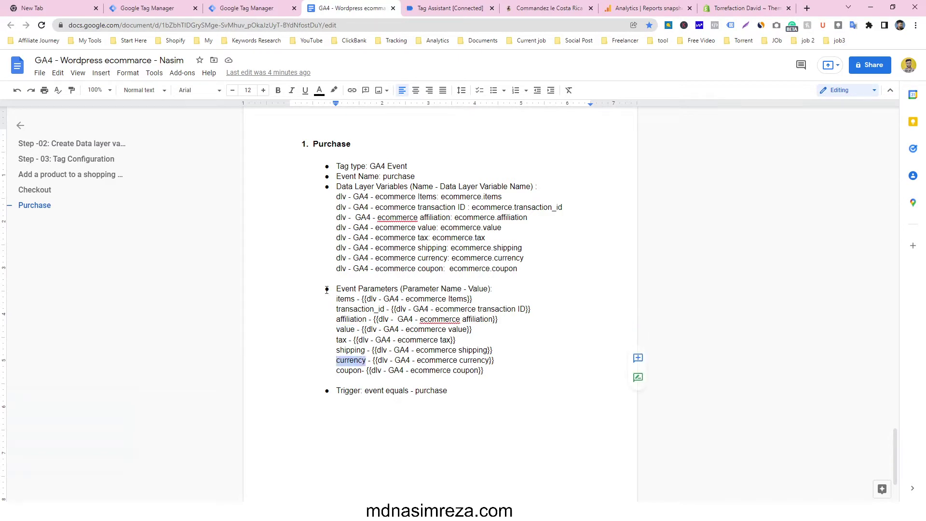
key("ctrl+c")
left_click(246, 8)
key("ctrl+v")
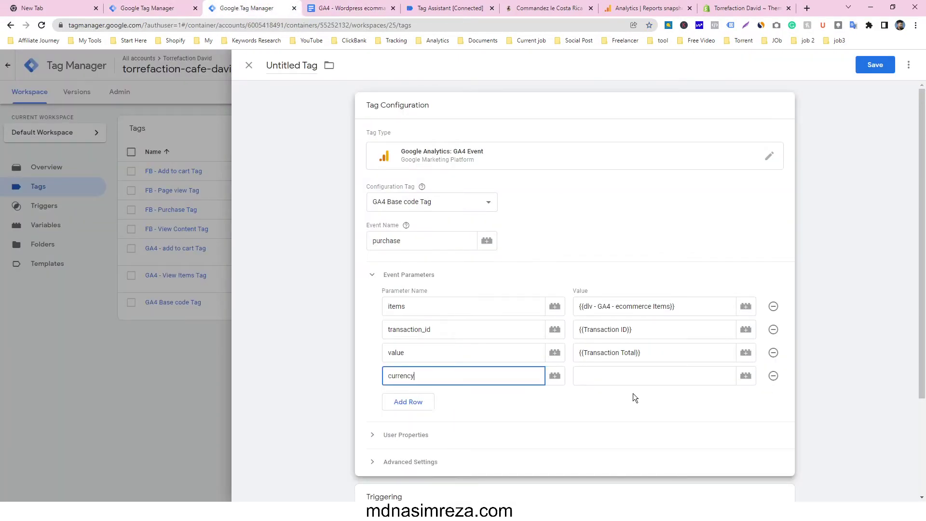
left_click(748, 379)
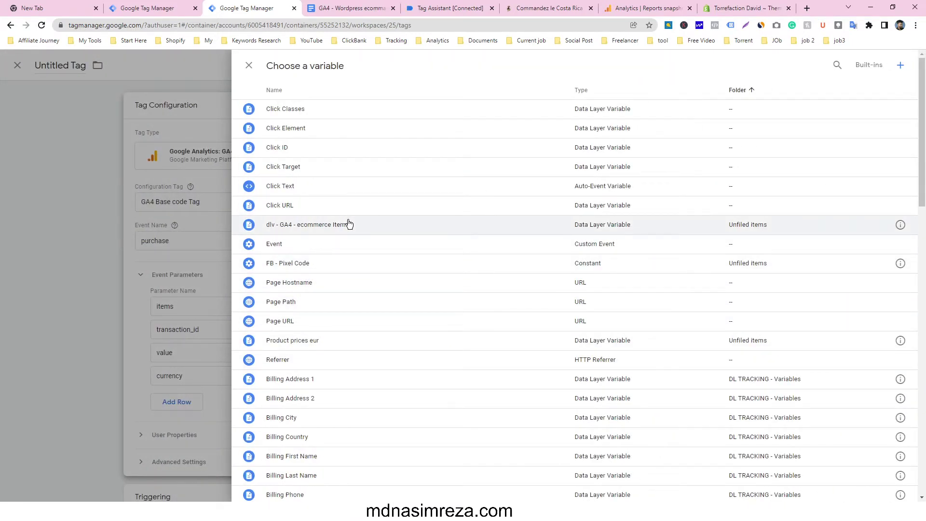
scroll(365, 232, "down", 5)
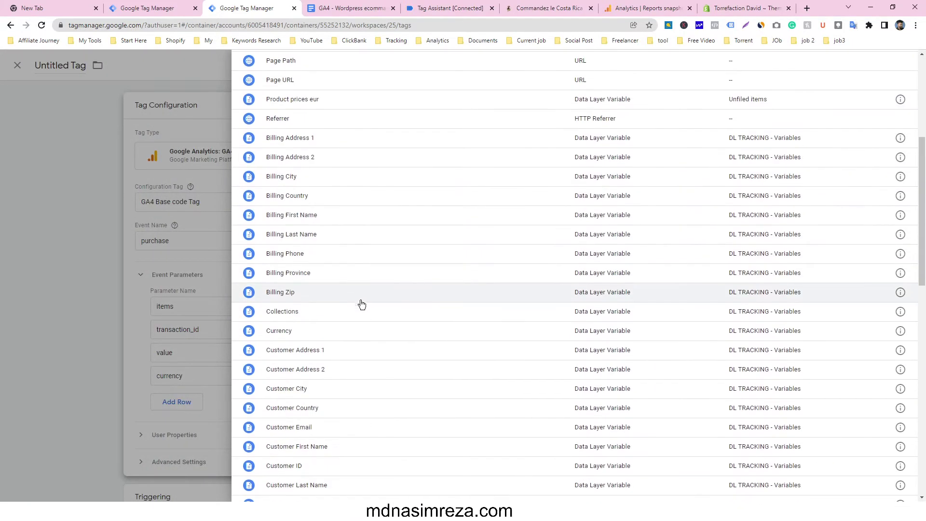
scroll(362, 393, "down", 2)
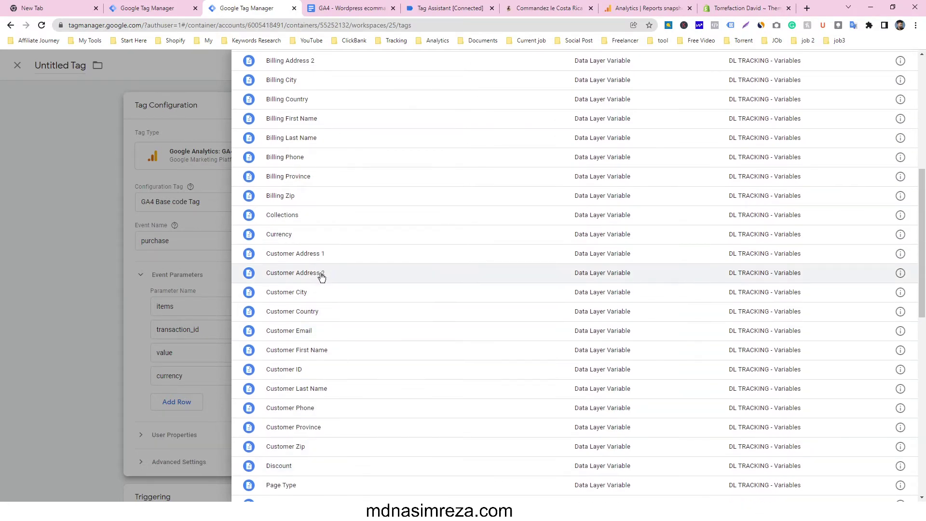
left_click(303, 241)
scroll(372, 233, "down", 3)
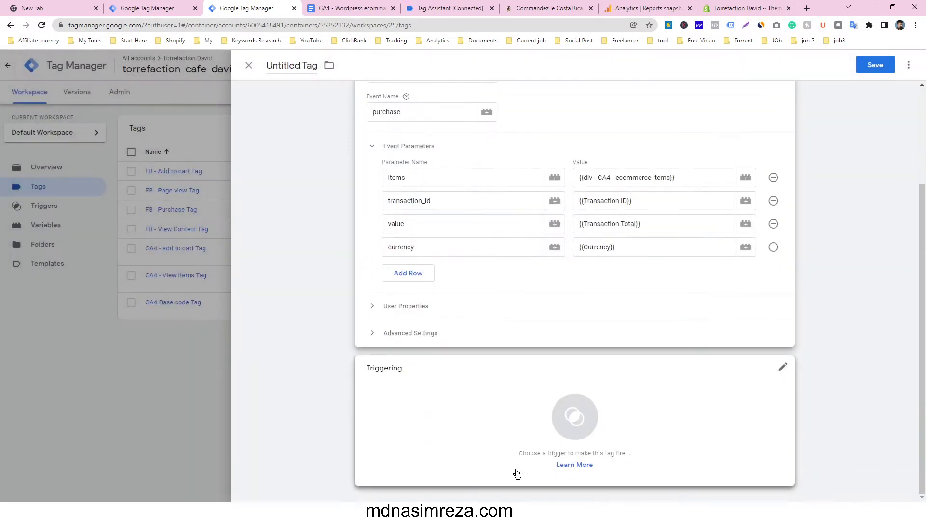
left_click(485, 414)
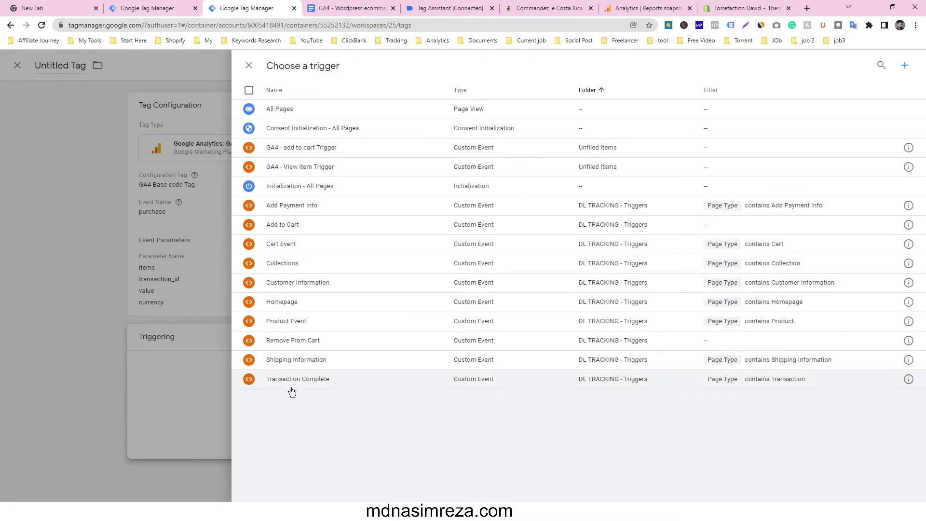
Trigger the tag on Transaction Complete, name it 'GA4- Purchase Tag', save, and begin submitting.
left_click(317, 381)
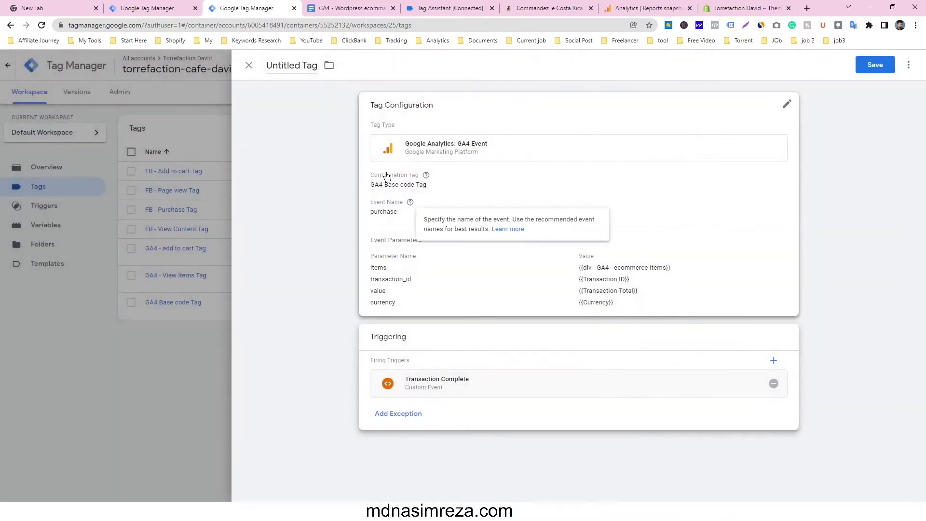
double_click(299, 65)
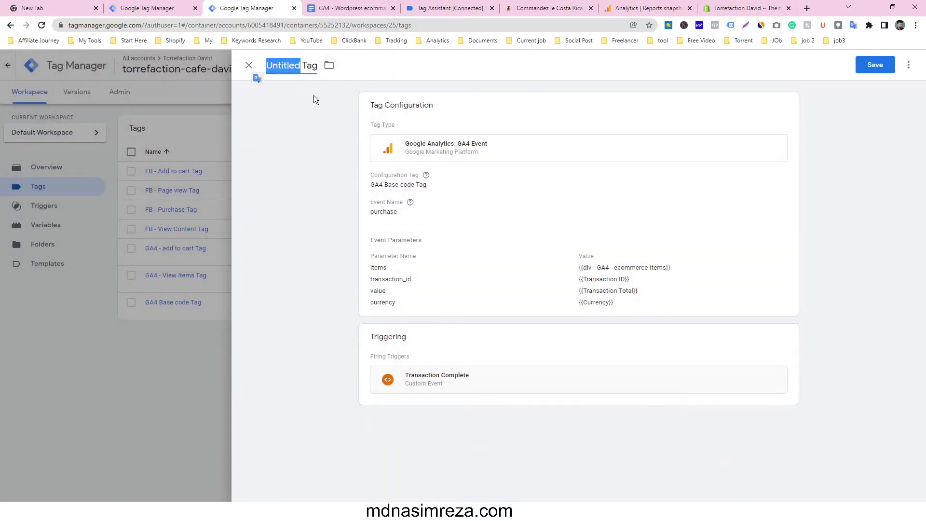
type("GA4")
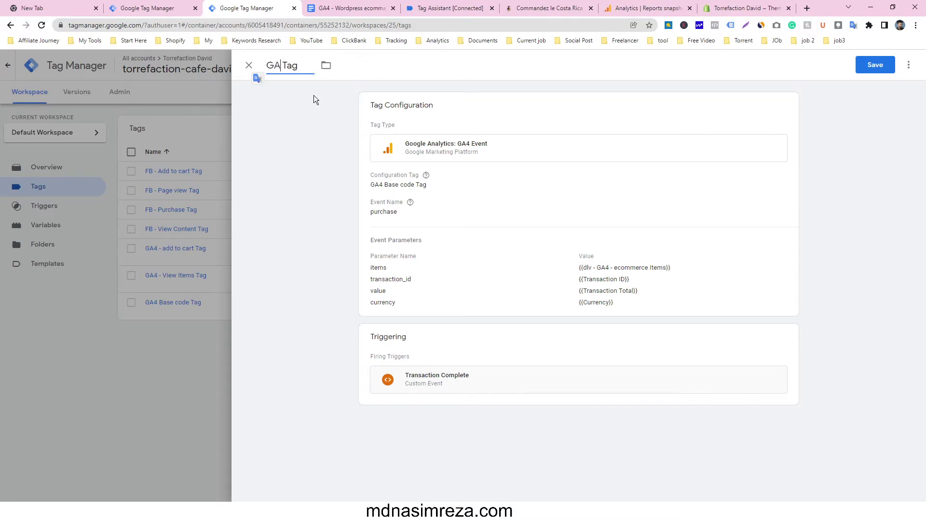
type("- Purchase")
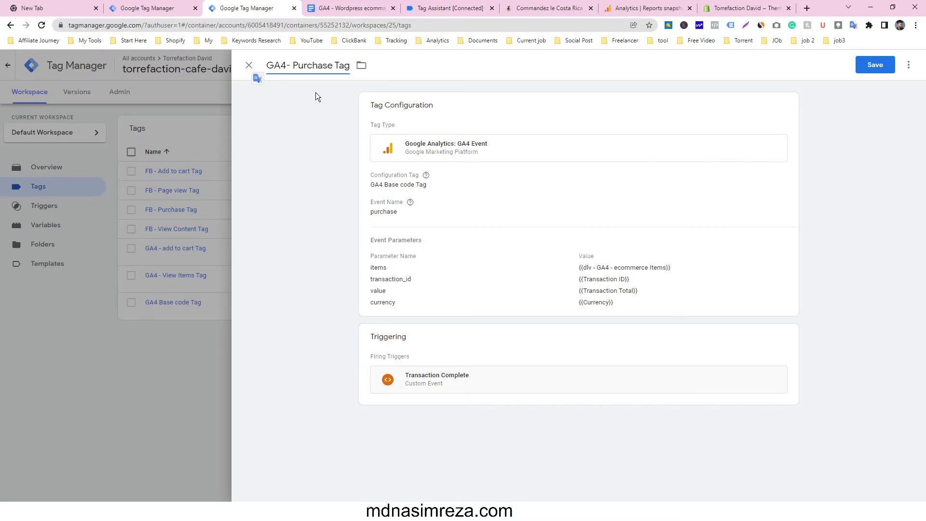
left_click(865, 69)
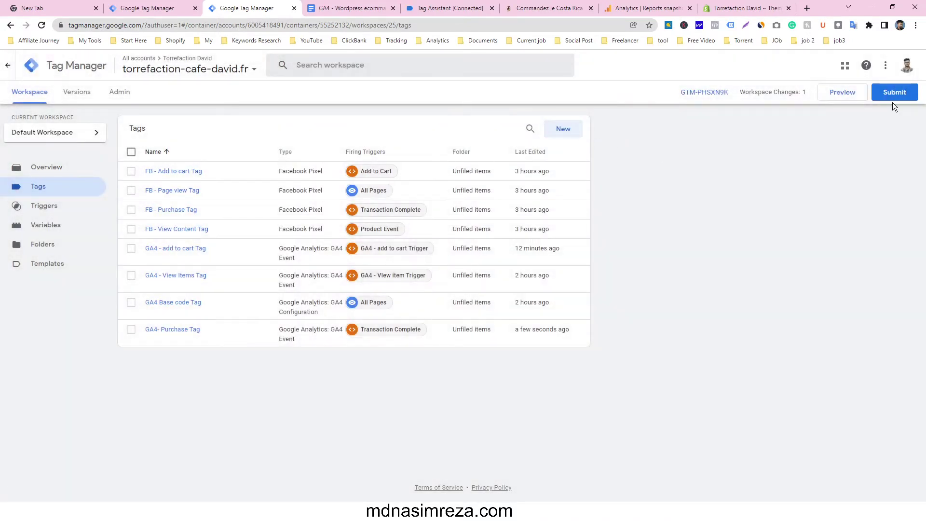
left_click(893, 94)
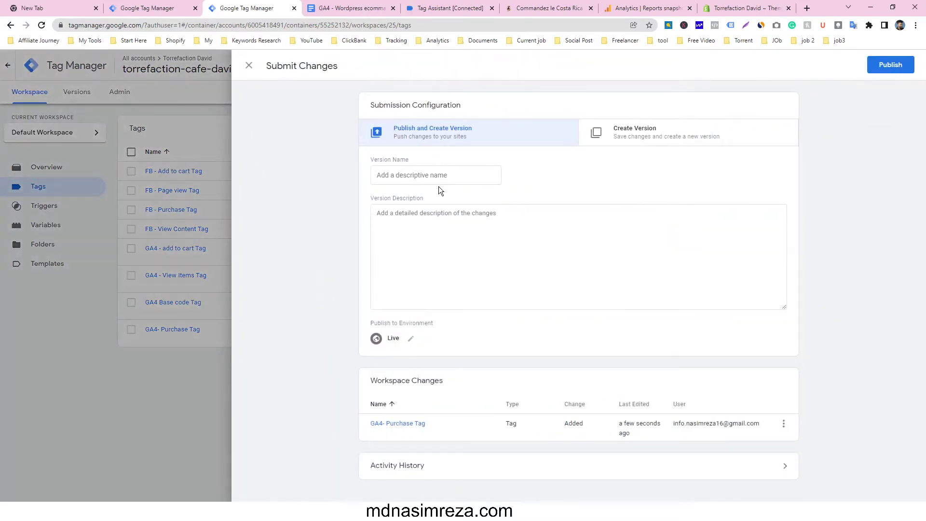
Name the version 'purchase ga4' and publish it live as Version 25.
left_click(439, 184)
type("pur")
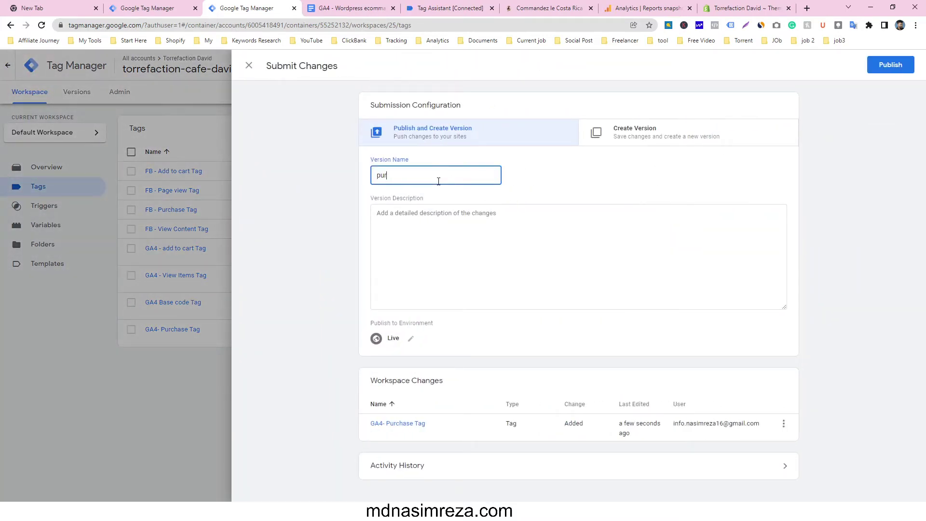
type("chase ga4")
left_click(887, 61)
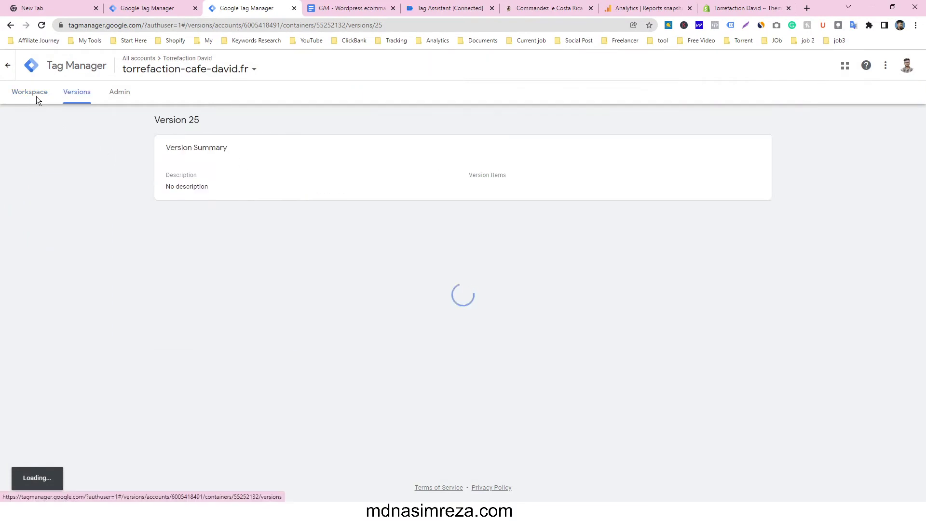
left_click(34, 95)
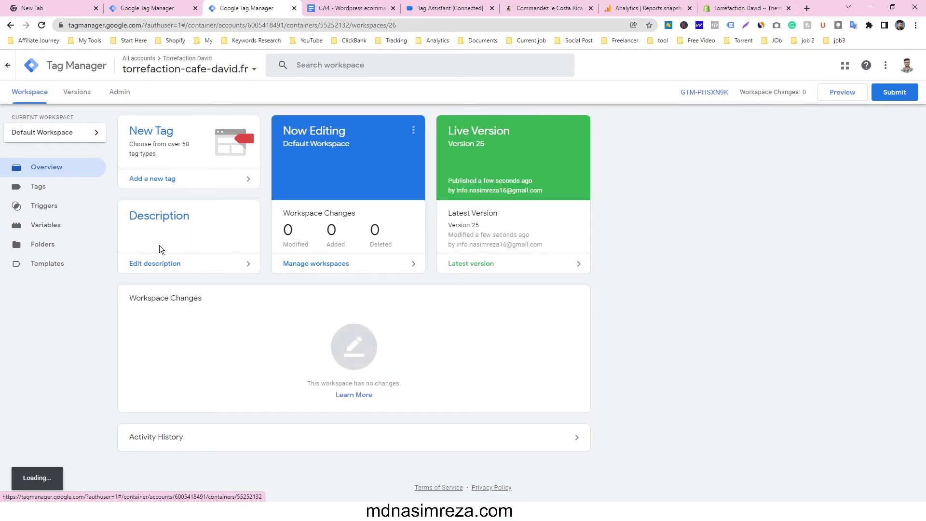
left_click(441, 8)
From the shop home page, search 'test' and add the Test product to the cart.
left_click(547, 7)
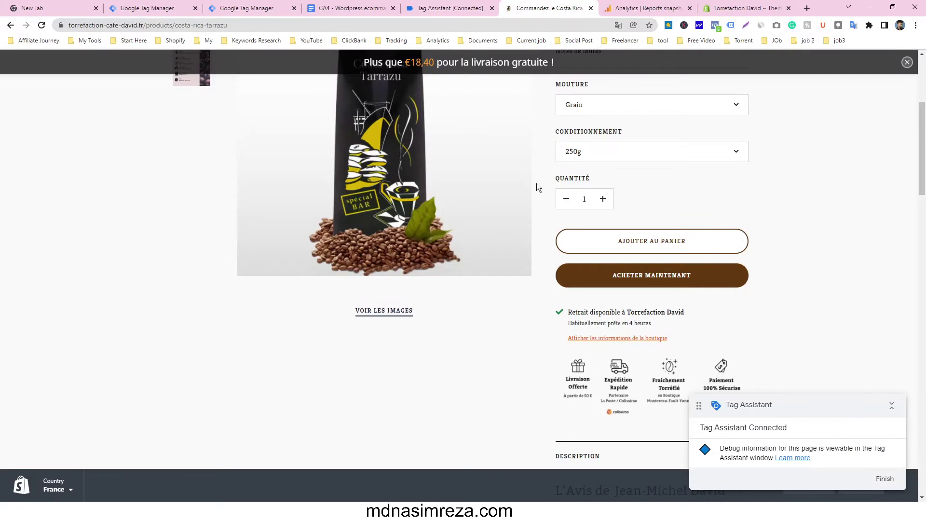
scroll(537, 184, "up", 5)
left_click(476, 128)
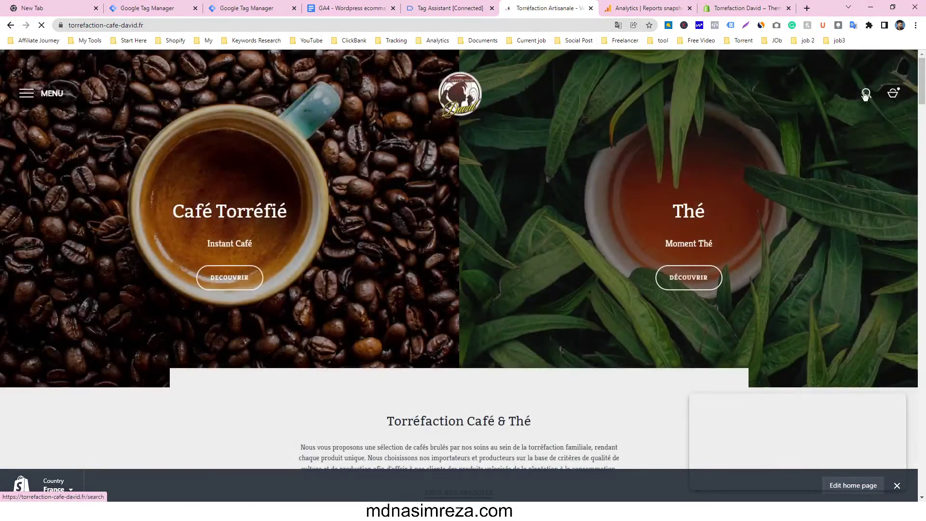
left_click(863, 91)
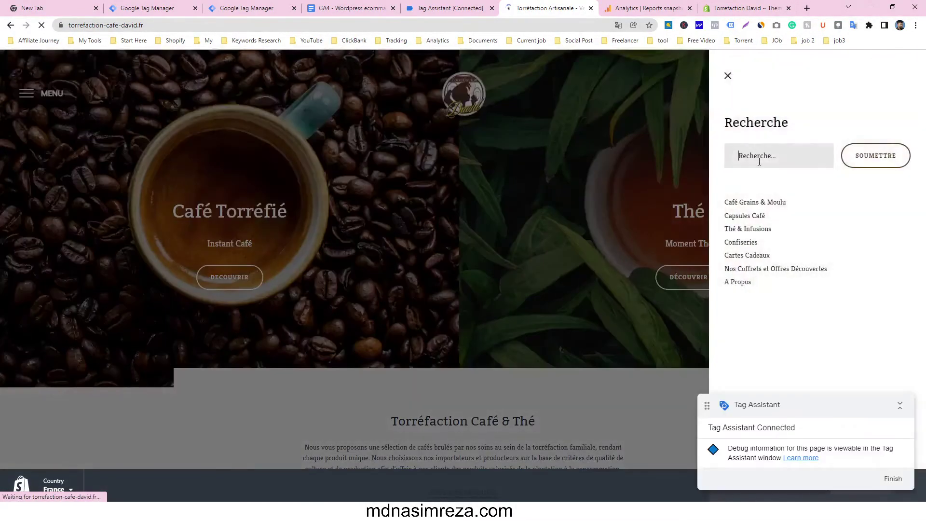
type("test")
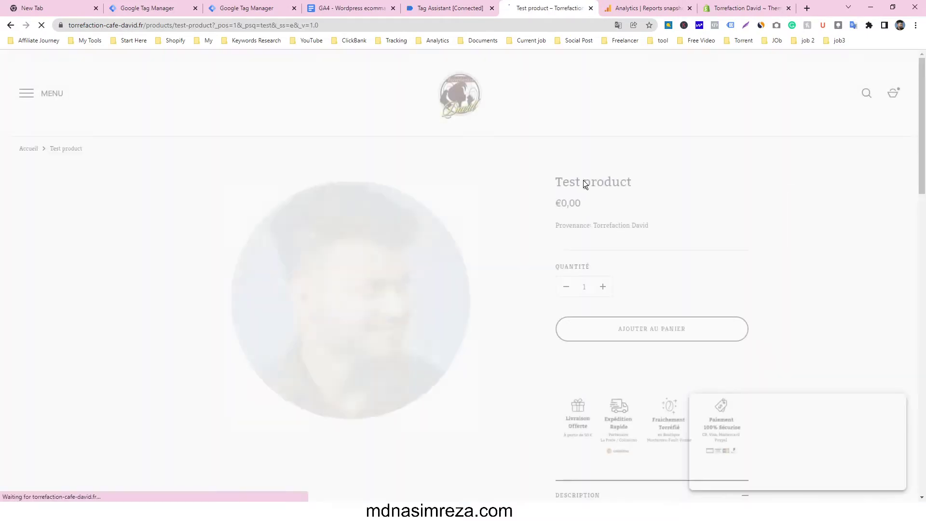
scroll(480, 201, "down", 5)
scroll(555, 237, "up", 4)
left_click(626, 278)
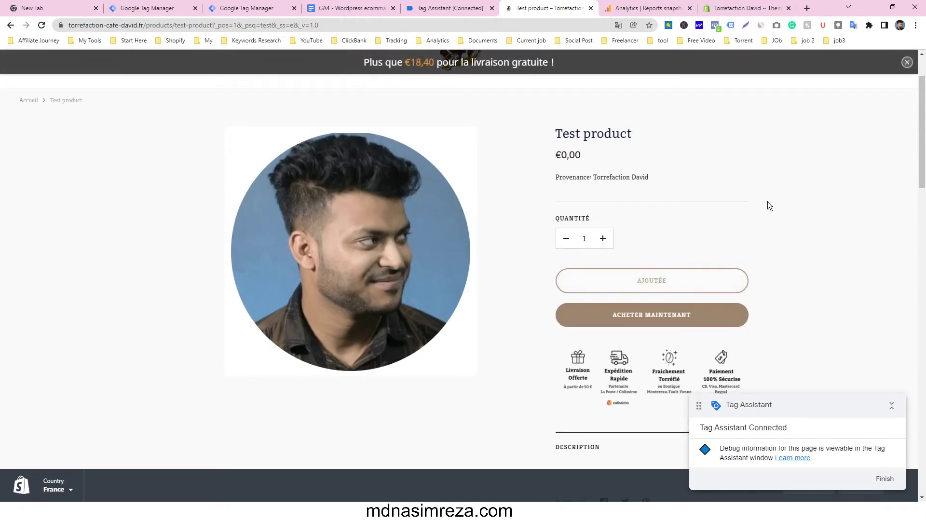
scroll(684, 230, "down", 2)
scroll(661, 199, "down", 5)
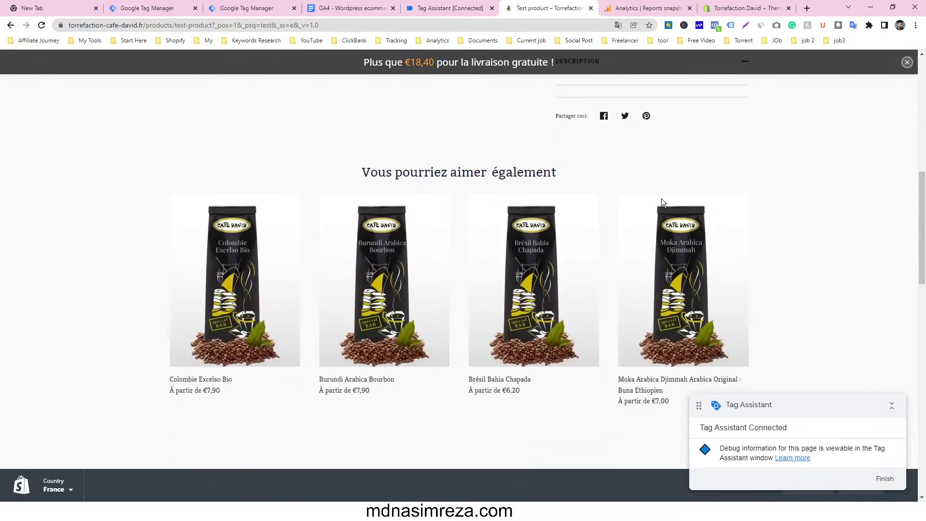
scroll(661, 199, "up", 9)
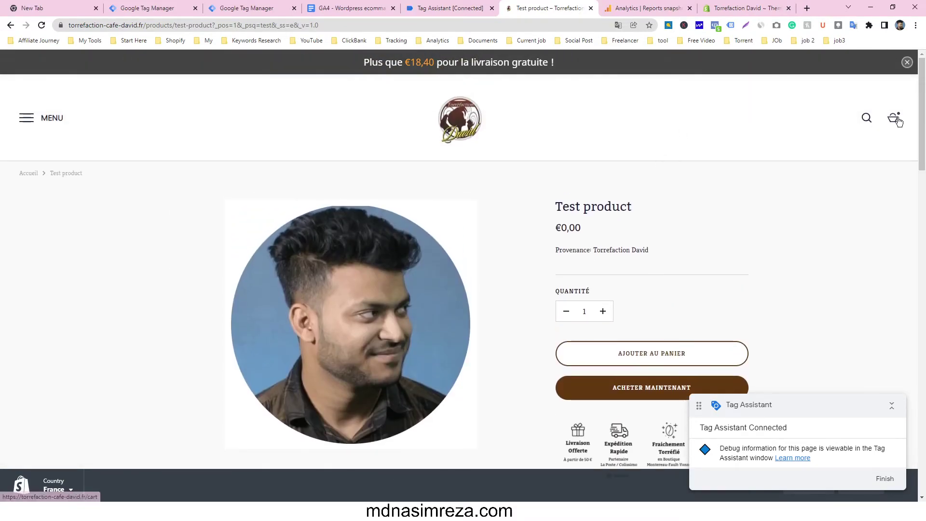
left_click(893, 118)
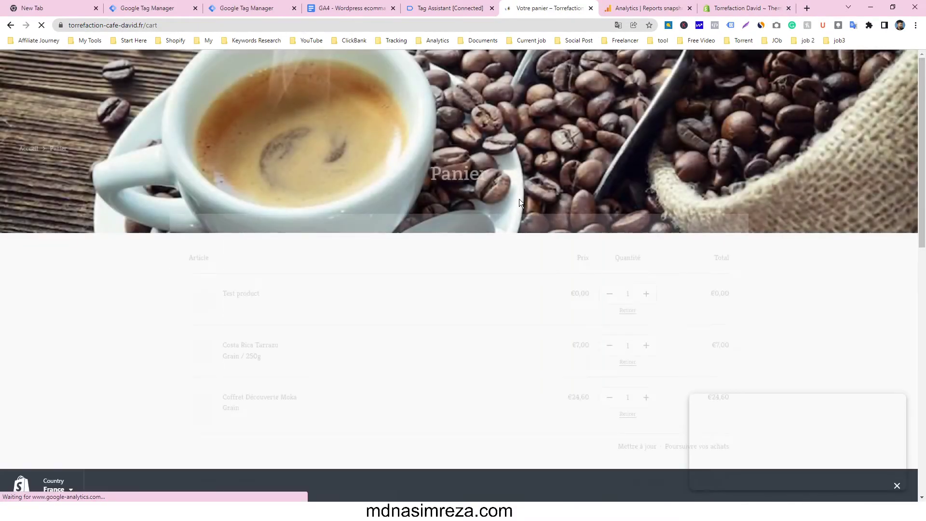
Proceed to checkout with the full three-item cart and review the order.
scroll(405, 215, "down", 4)
scroll(393, 224, "up", 2)
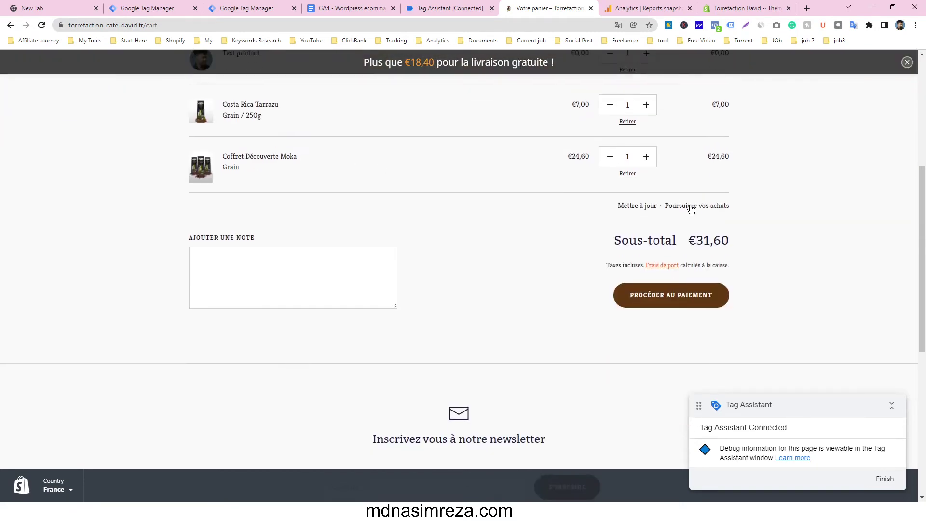
scroll(688, 207, "up", 3)
scroll(724, 265, "down", 4)
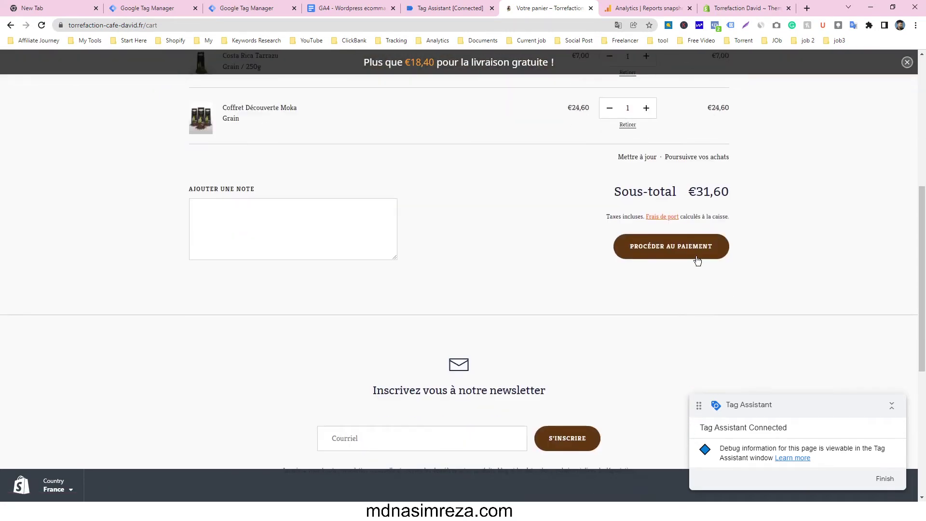
left_click(693, 252)
scroll(678, 244, "up", 3)
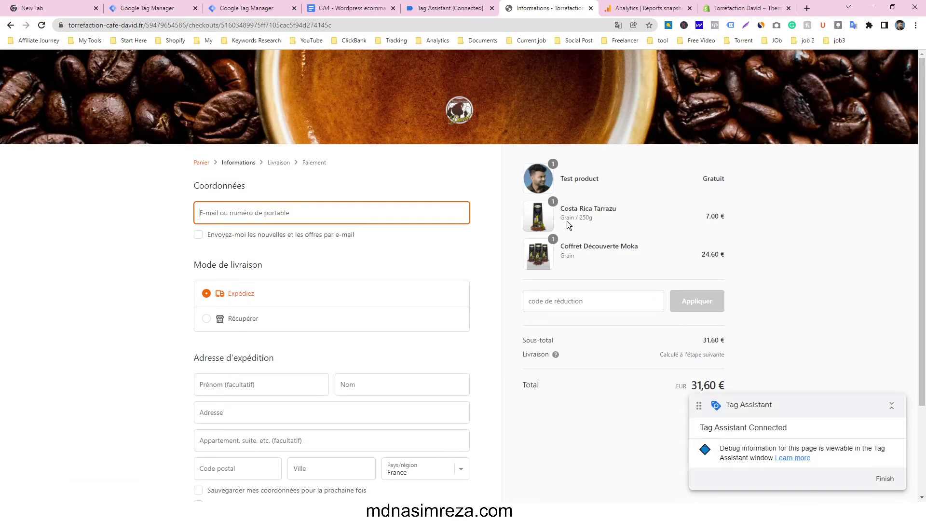
left_click(544, 206)
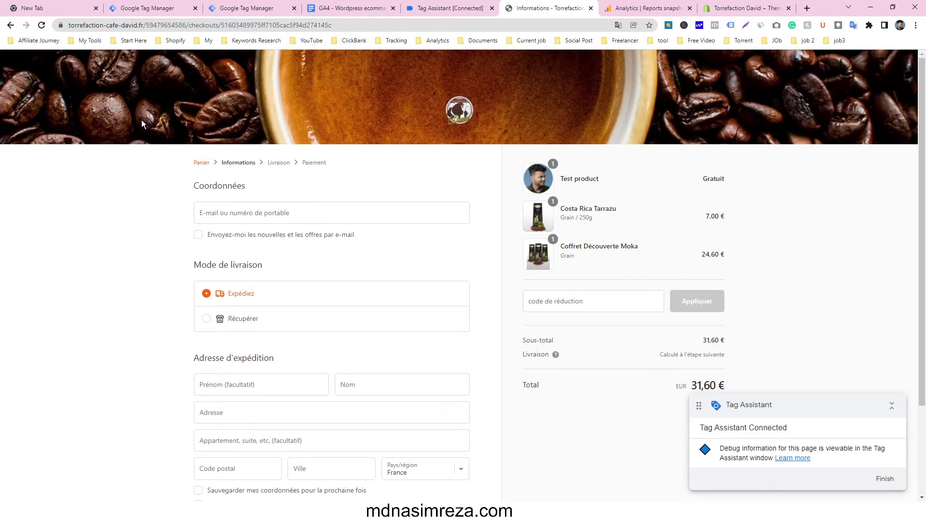
scroll(530, 215, "down", 3)
scroll(526, 211, "up", 3)
Remove Costa Rica Tarrazu and Coffret Découverte Moka, then check out with only the Test product.
left_click(9, 26)
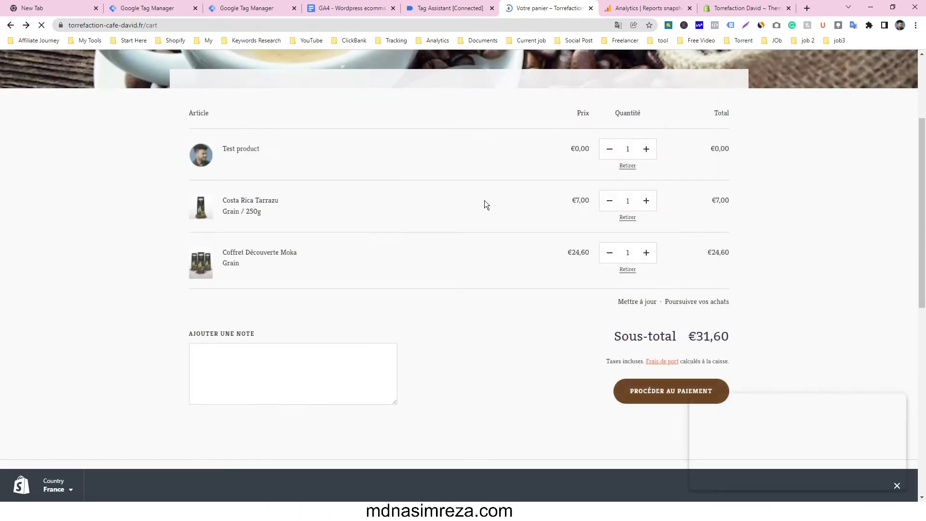
left_click(628, 217)
scroll(623, 207, "down", 4)
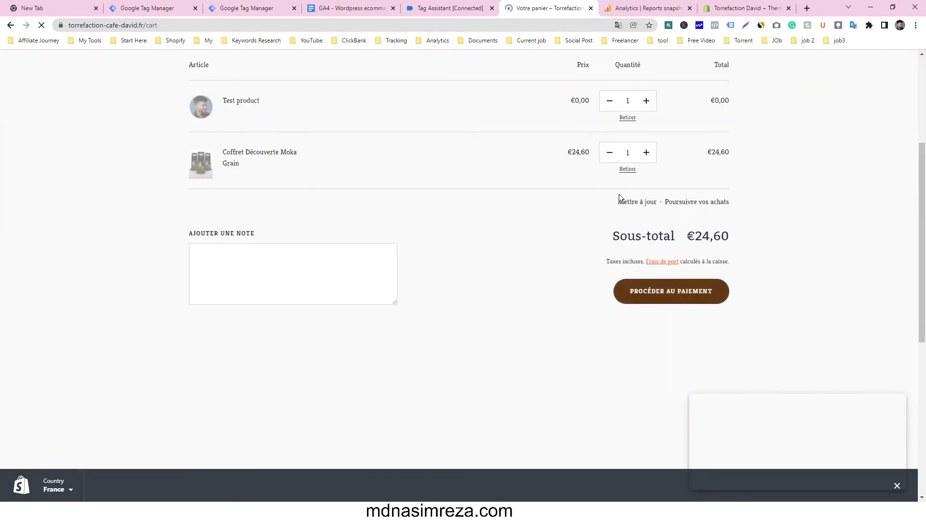
left_click(628, 169)
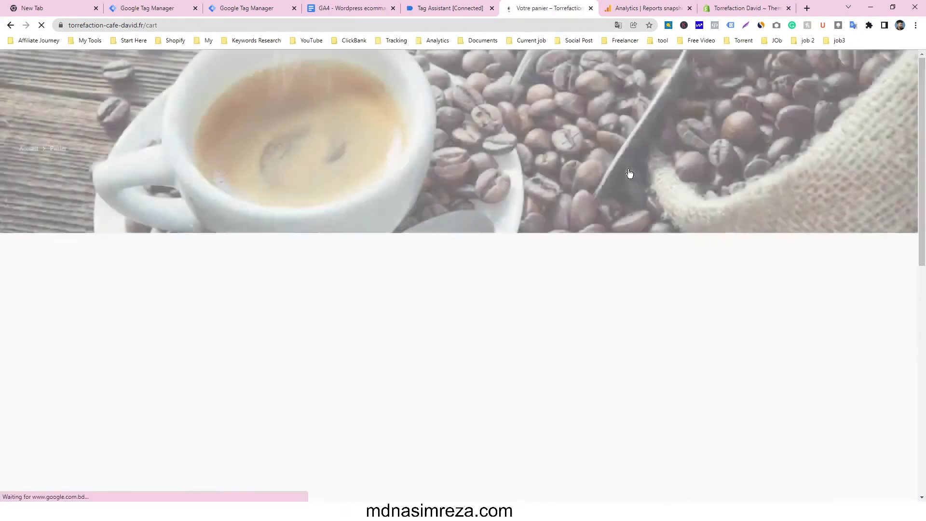
scroll(622, 164, "down", 5)
scroll(612, 195, "up", 3)
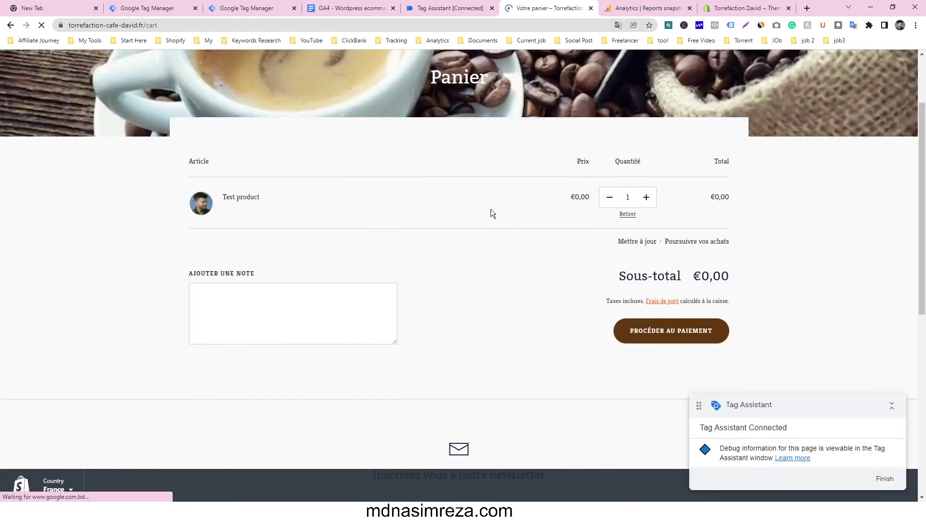
left_click(666, 335)
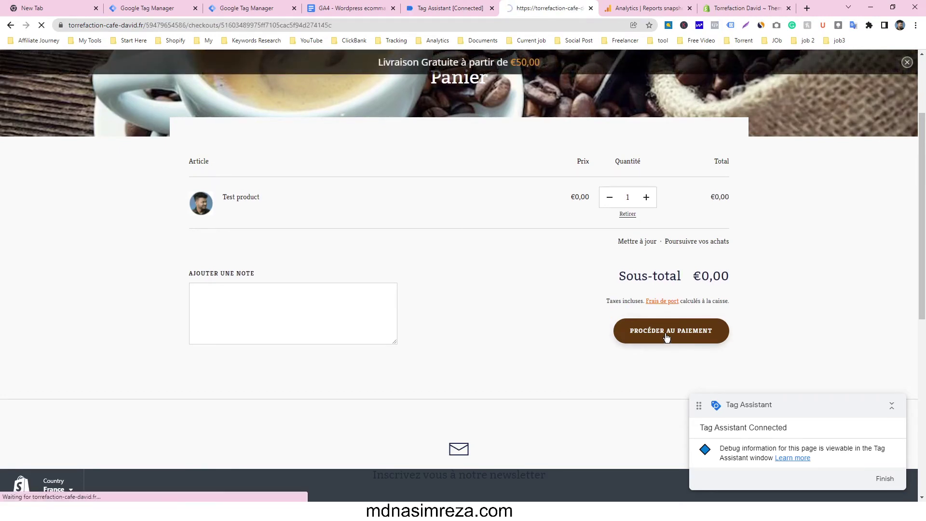
left_click(321, 216)
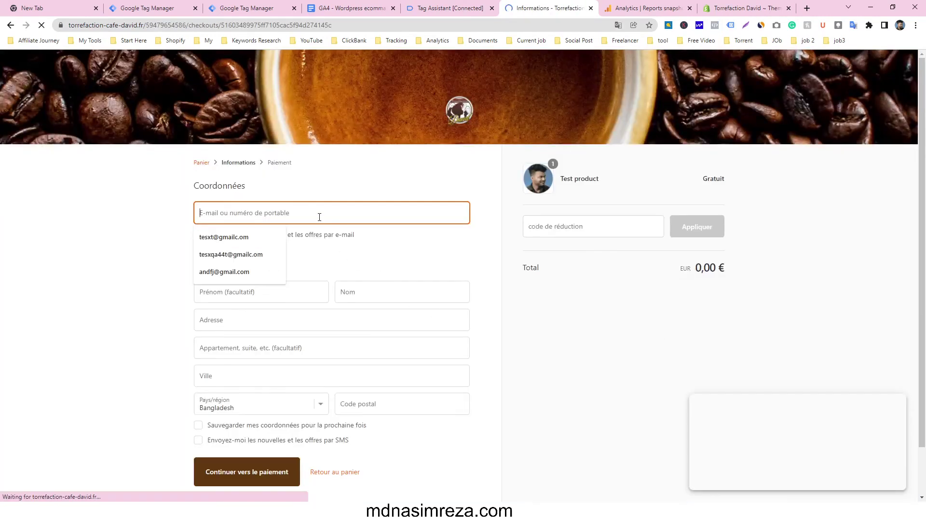
Autofill the contact email and billing name, street, city and postal code fields.
left_click(273, 234)
left_click(198, 234)
left_click(261, 292)
left_click(402, 292)
left_click(402, 311)
left_click(332, 320)
left_click(278, 349)
left_click(260, 375)
left_click(257, 401)
left_click(400, 404)
left_click(401, 427)
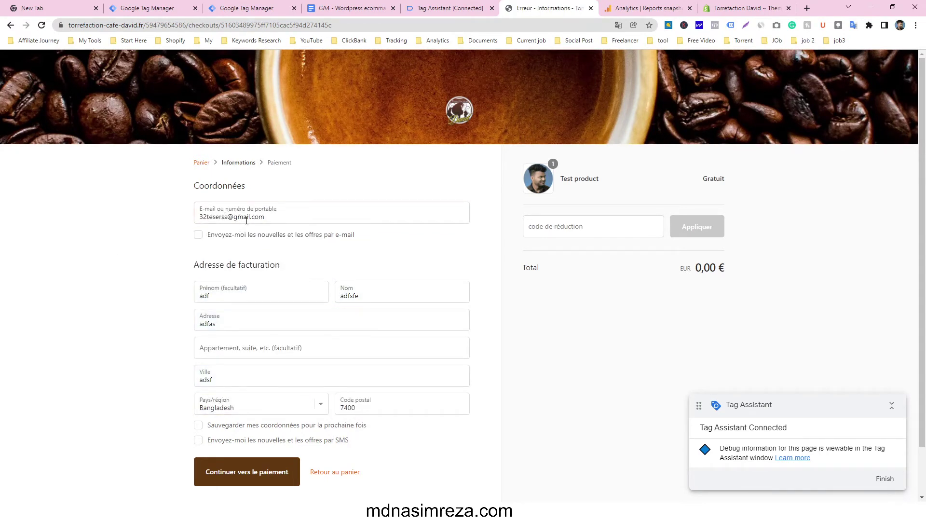
Continue to payment and place the free 0,00 € order.
scroll(237, 220, "down", 2)
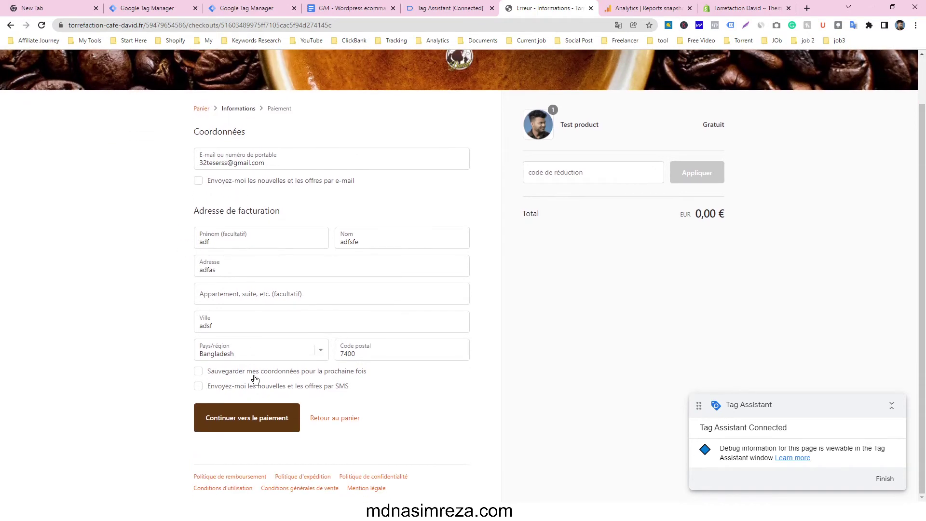
left_click(248, 417)
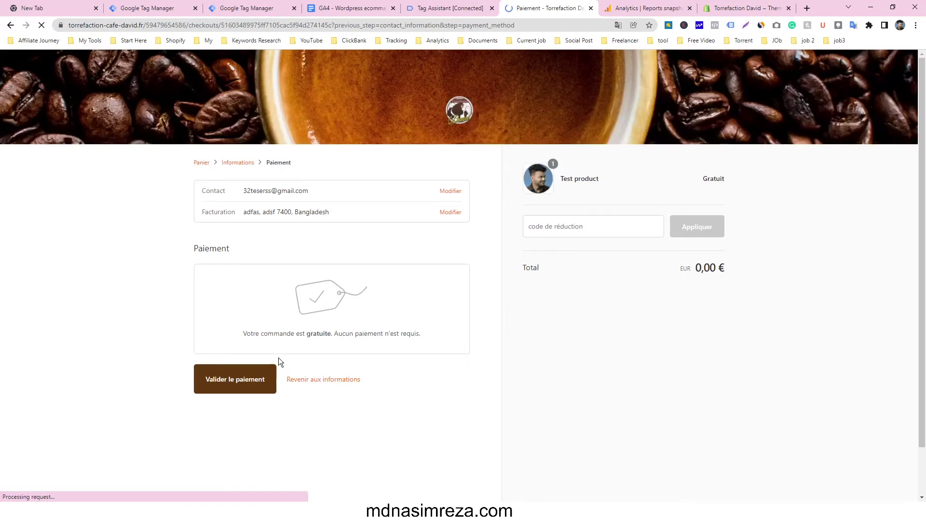
left_click(245, 385)
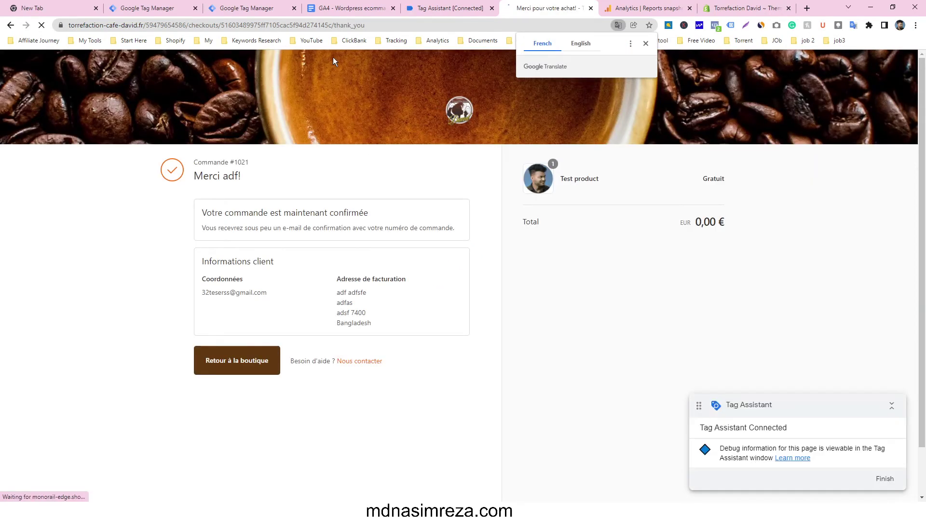
left_click(444, 5)
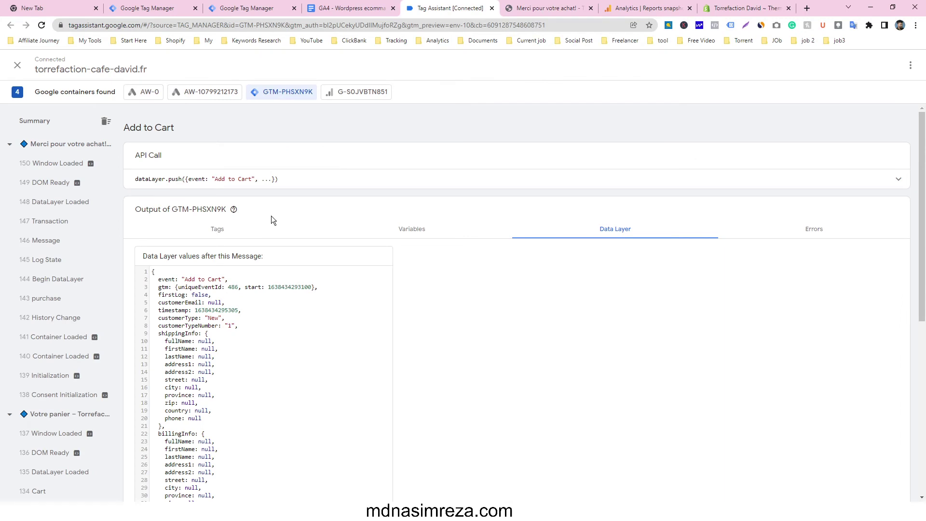
Review the session Summary's Tags, Variables and Data Layer, then inspect the Transaction event.
left_click(48, 123)
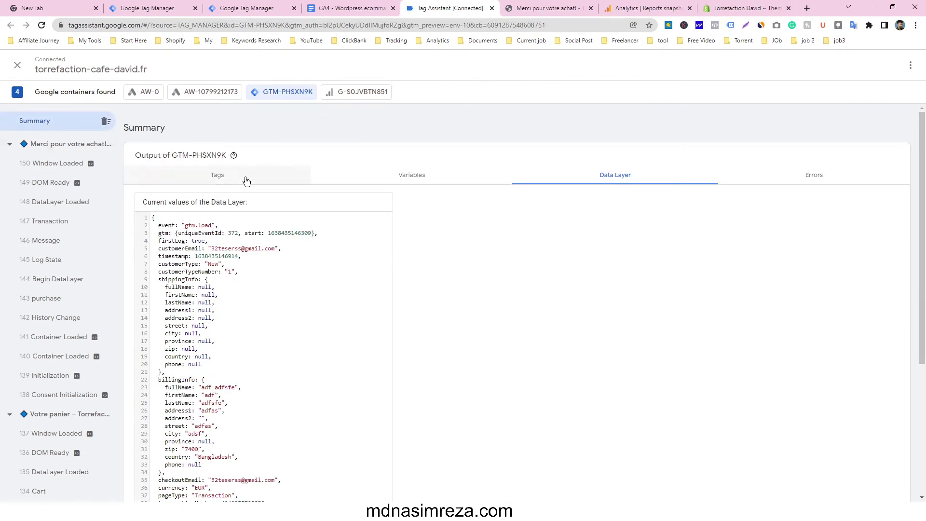
left_click(243, 176)
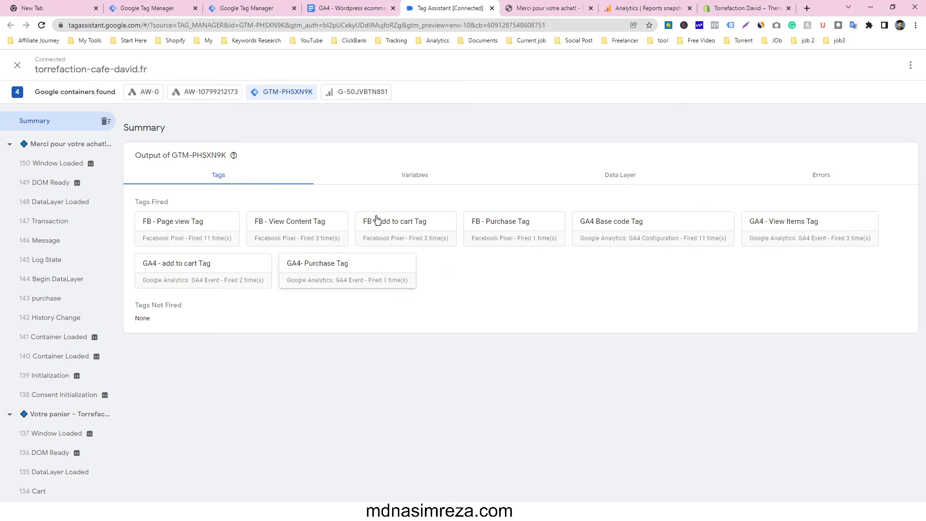
left_click(427, 179)
left_click(632, 176)
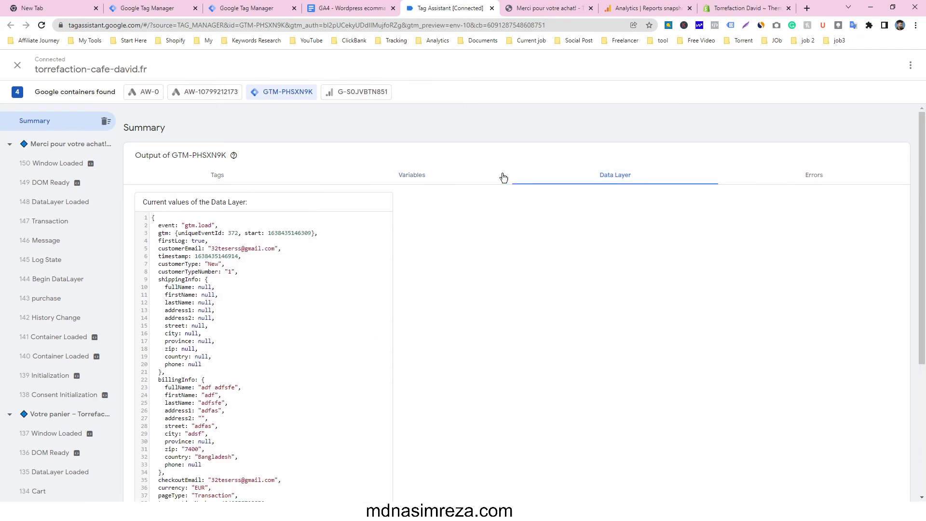
left_click(94, 217)
Review the variables and data layer captured at the Transaction event.
left_click(430, 227)
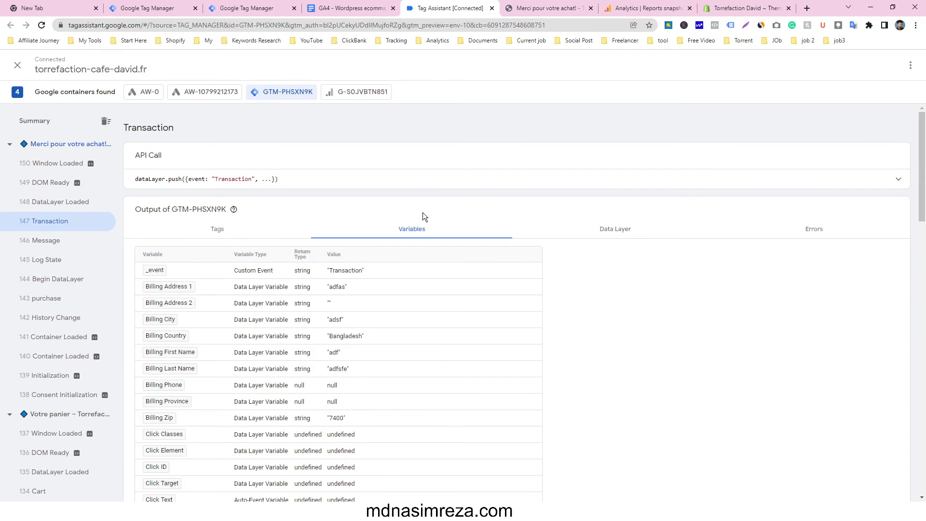
scroll(423, 207, "down", 12)
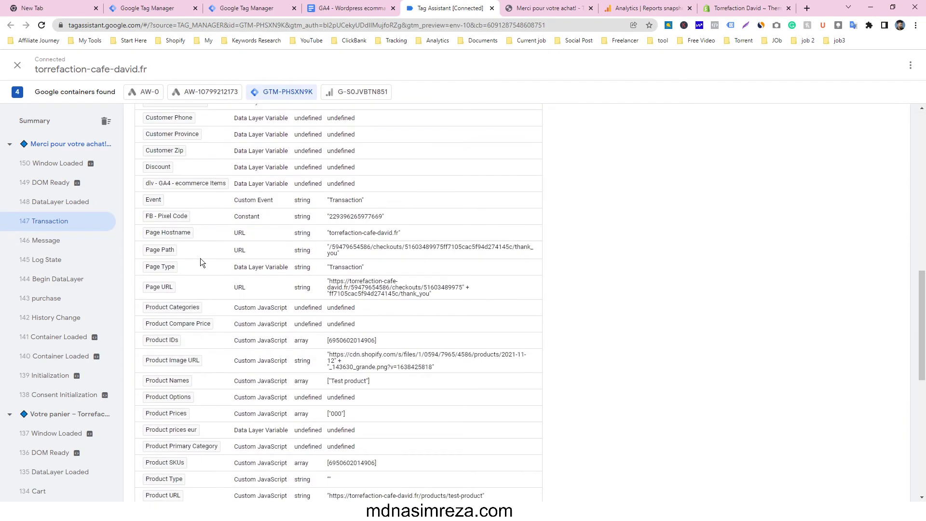
scroll(201, 251, "down", 6)
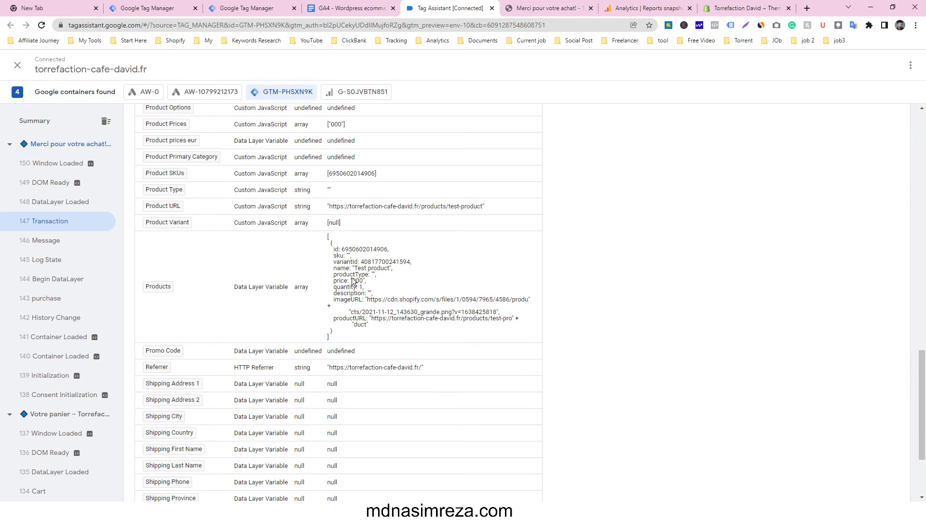
scroll(401, 259, "down", 3)
scroll(553, 224, "up", 20)
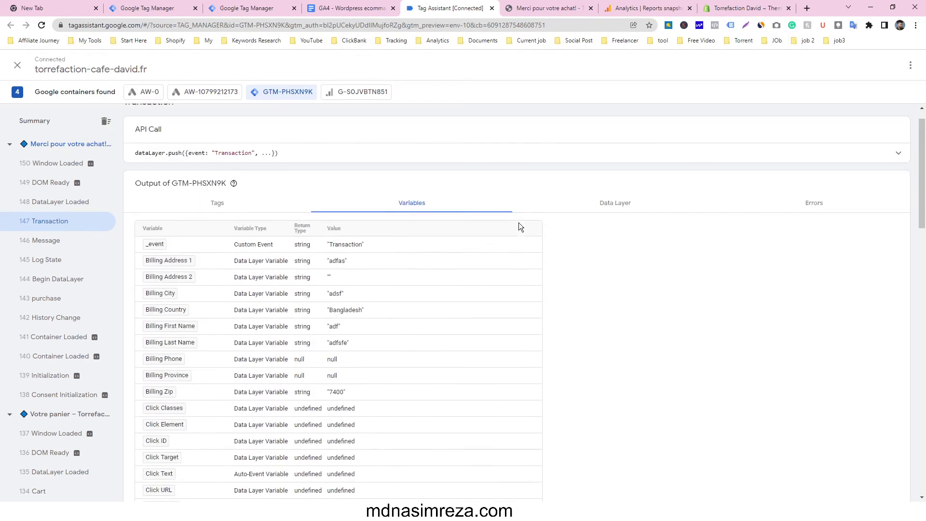
left_click(617, 230)
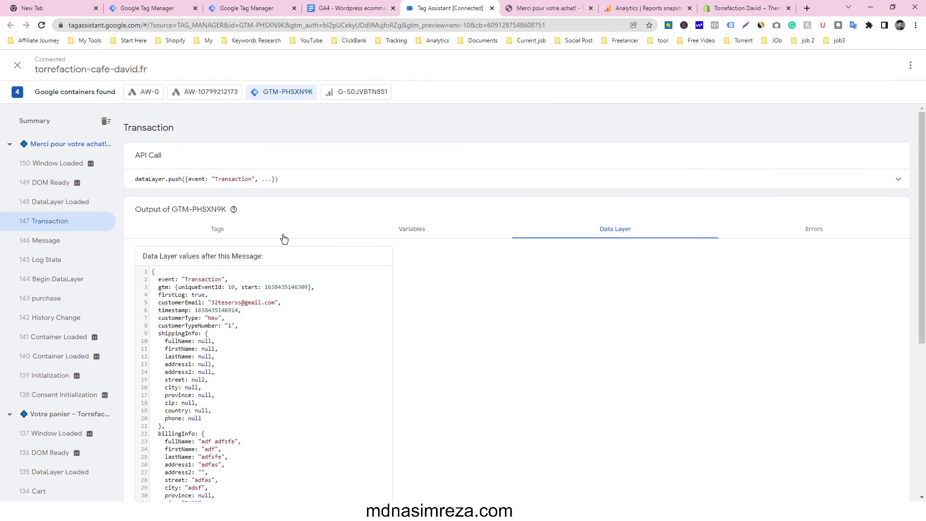
Check the tags fired on Transaction, inspect the purchase event, then bring up the Analytics Reports snapshot.
left_click(253, 231)
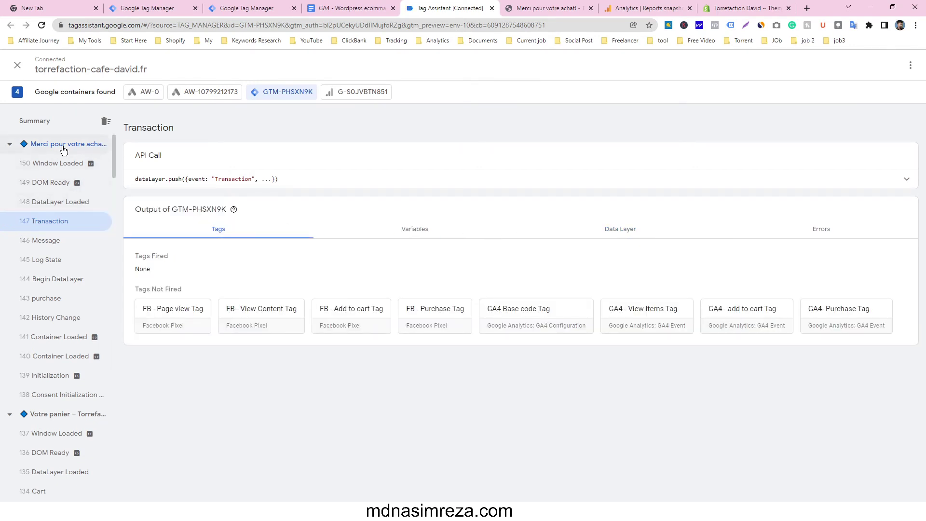
left_click(71, 303)
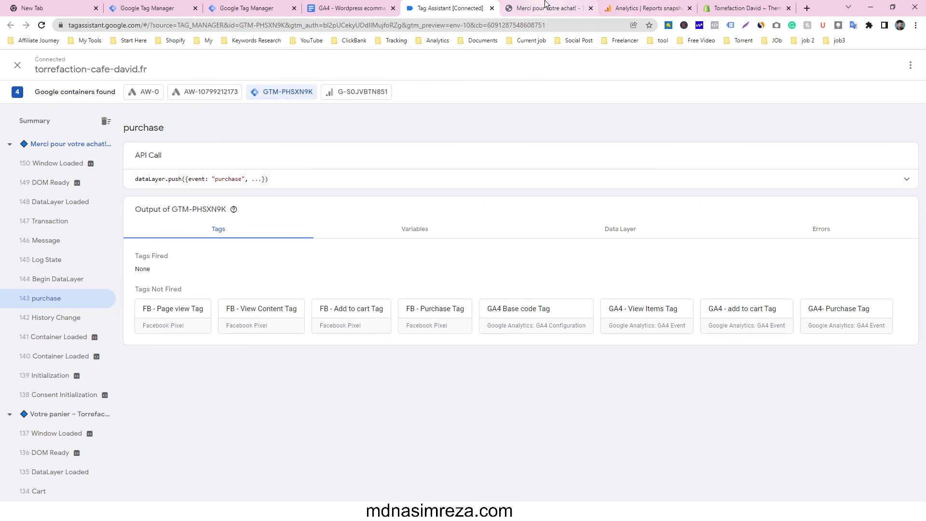
left_click(645, 8)
Open the GA4 Realtime overview and page the Event count card to the purchase event's details.
scroll(137, 201, "up", 5)
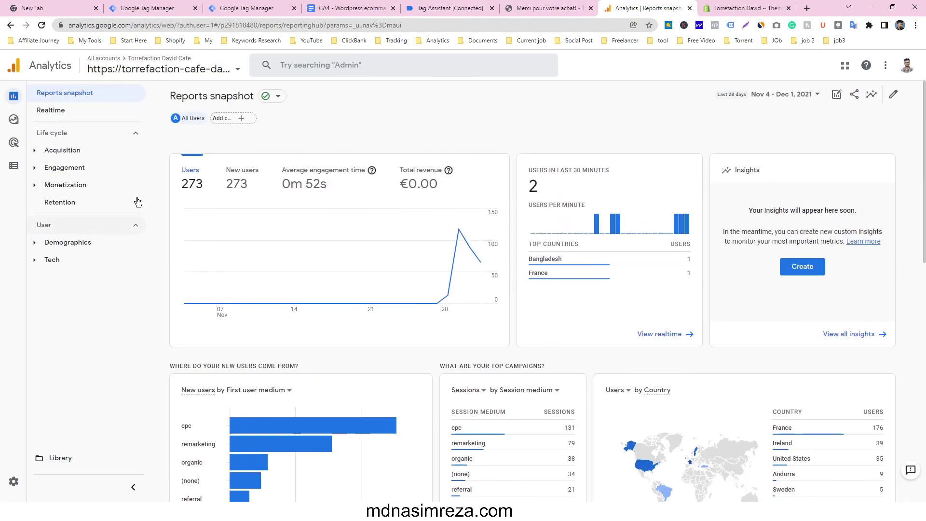
left_click(72, 119)
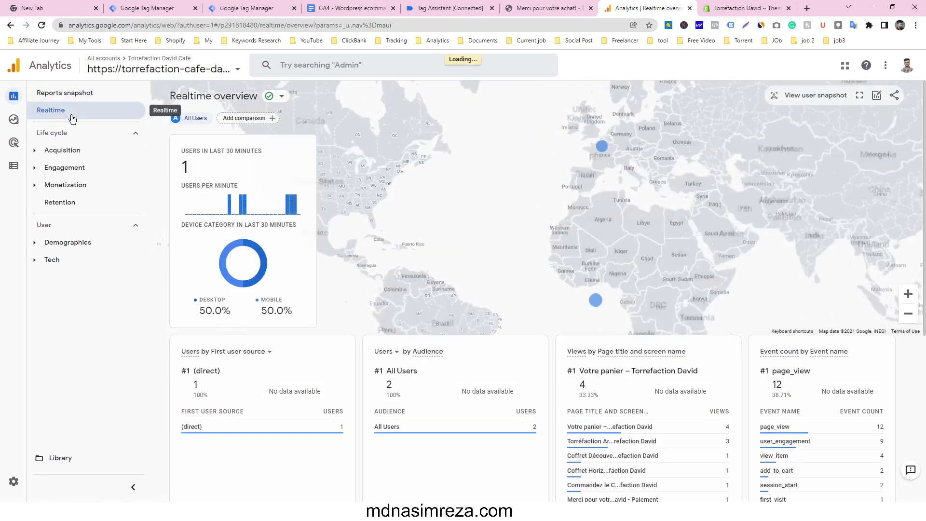
scroll(509, 384, "down", 2)
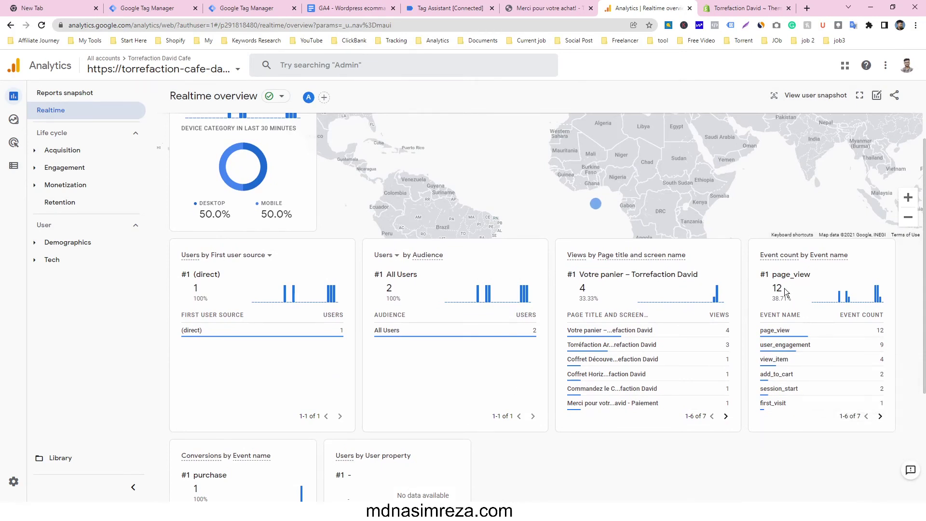
left_click(880, 416)
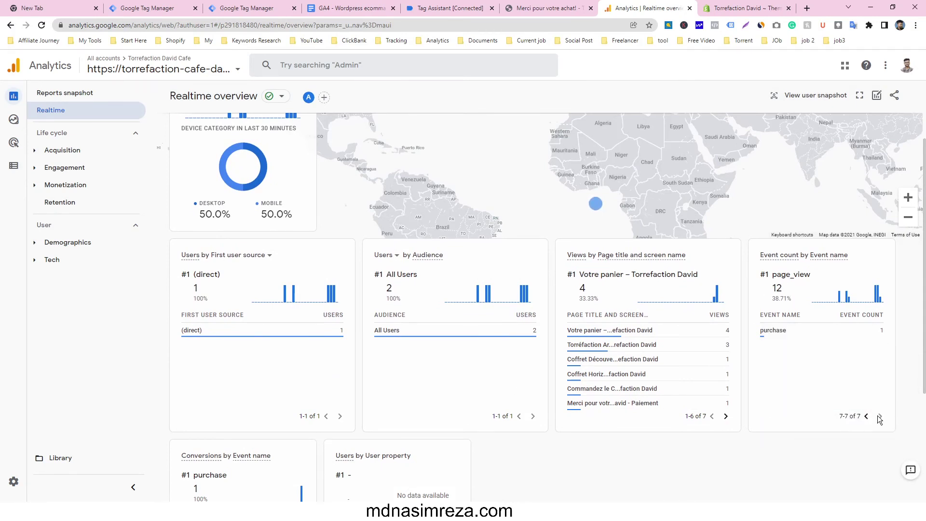
left_click(791, 331)
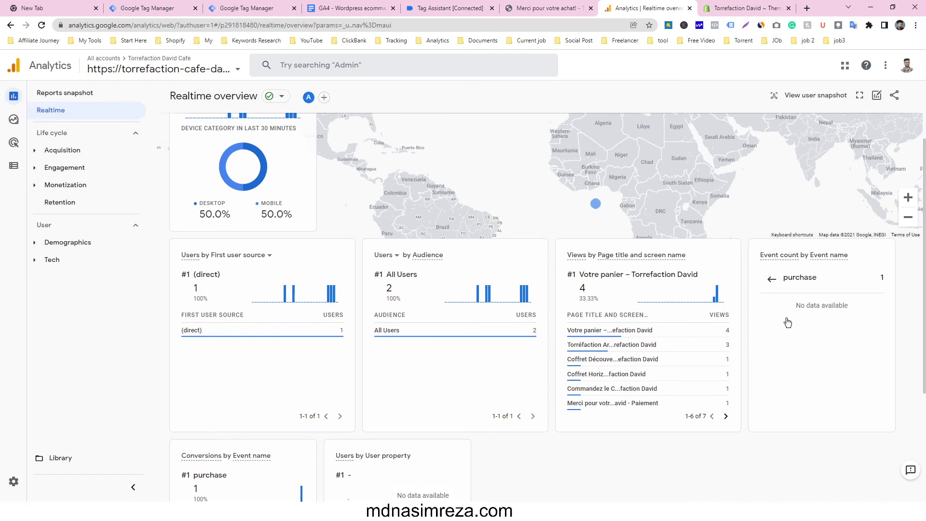